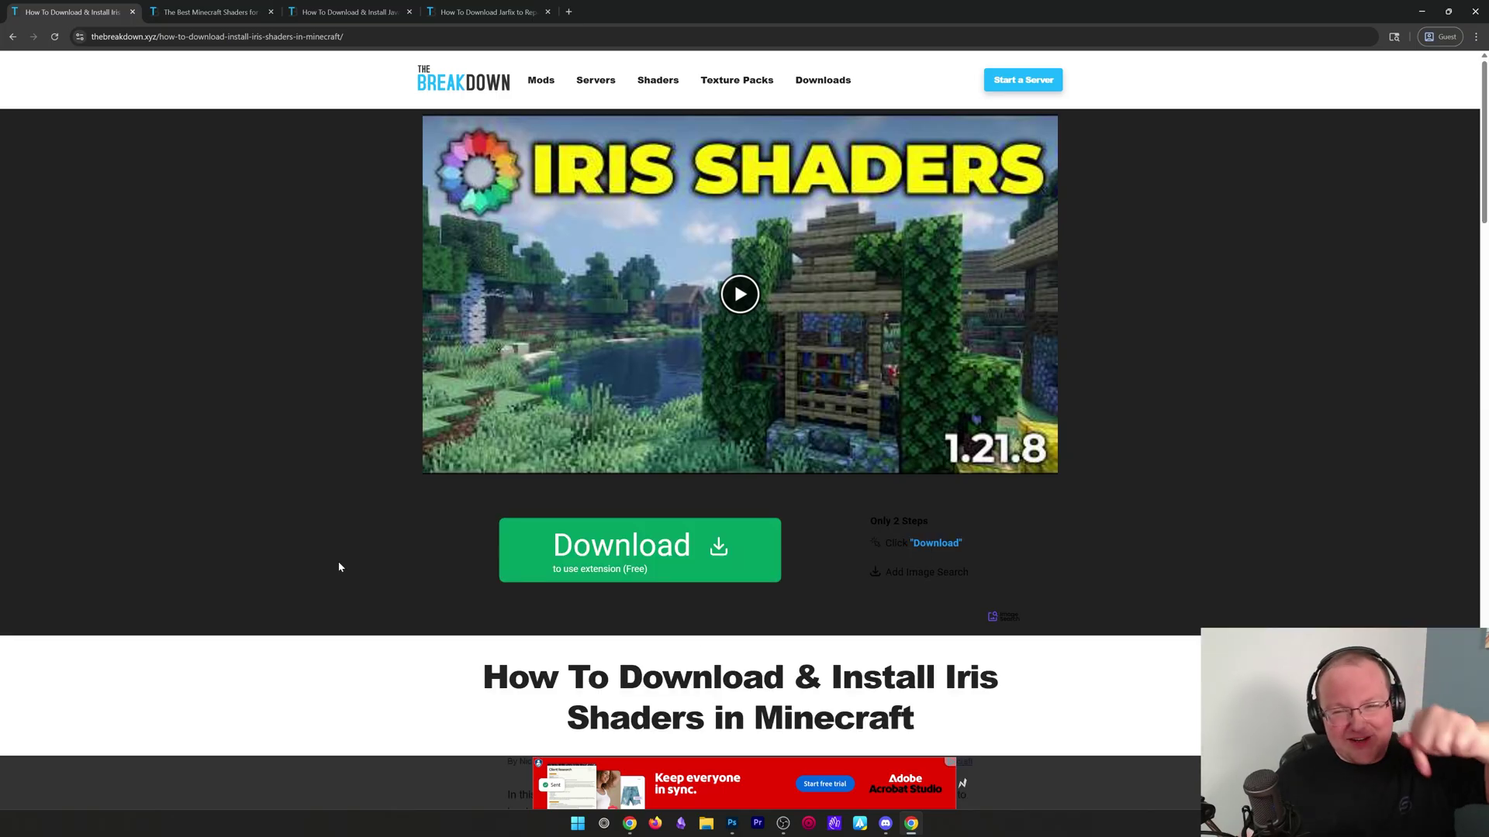
pyautogui.scroll(-4, 370, 559)
pyautogui.scroll(-2, 348, 542)
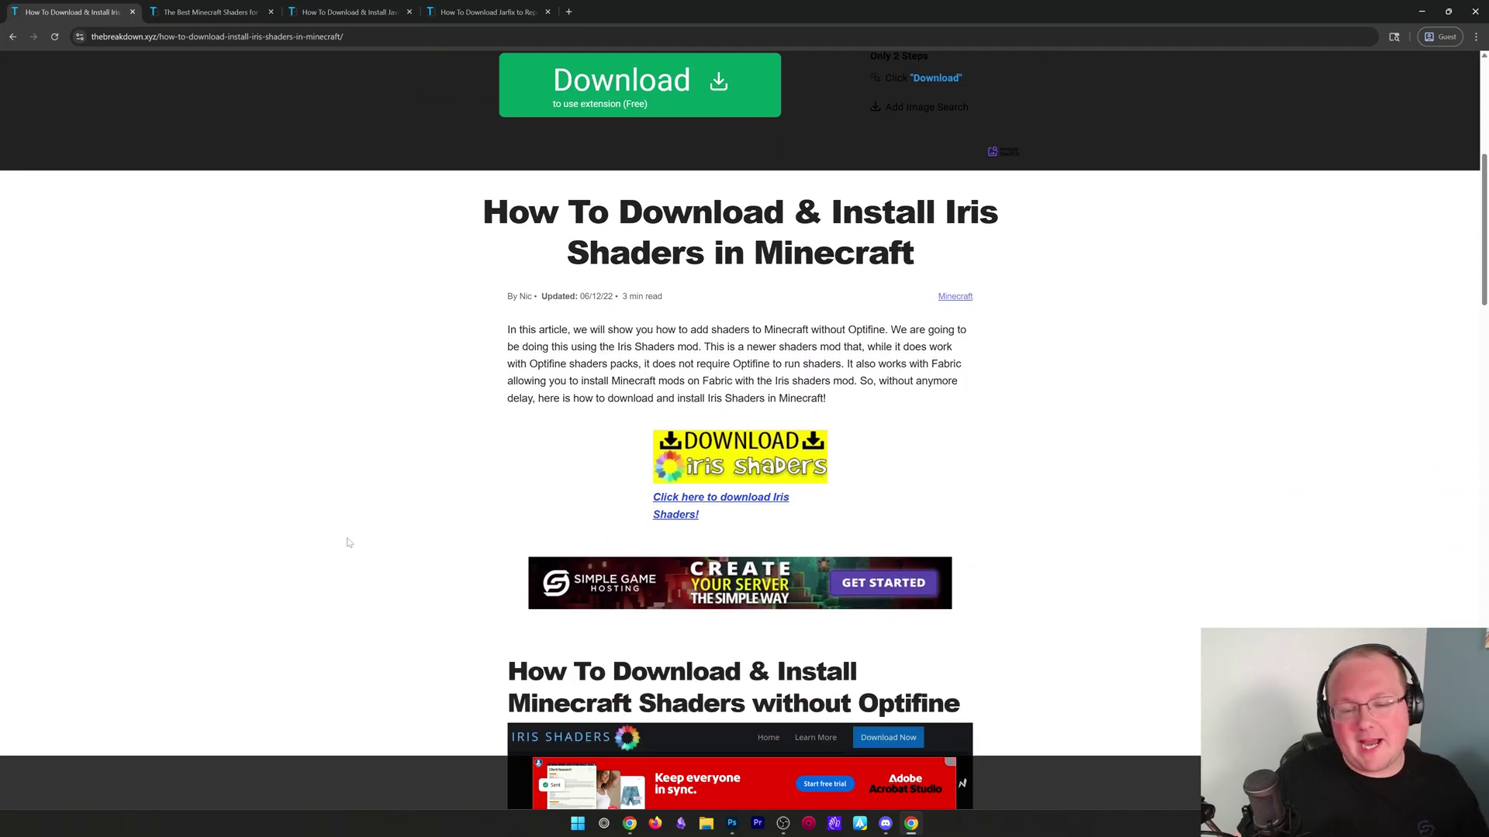
# Step: Download Iris-Installer-3.2.1.jar, the universal jar, from the Iris Shaders site into Downloads
pyautogui.click(745, 445)
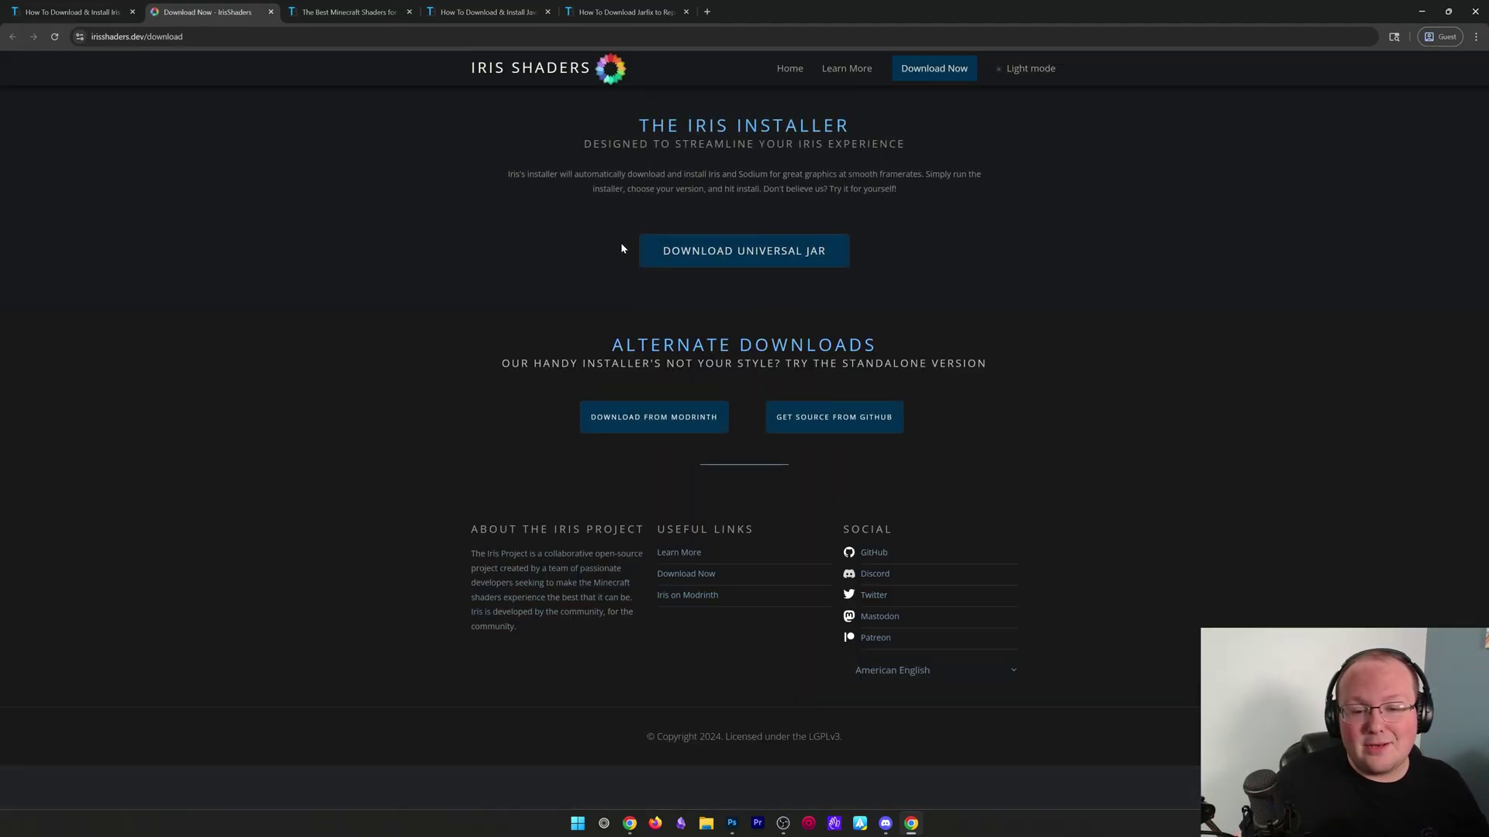
pyautogui.click(666, 253)
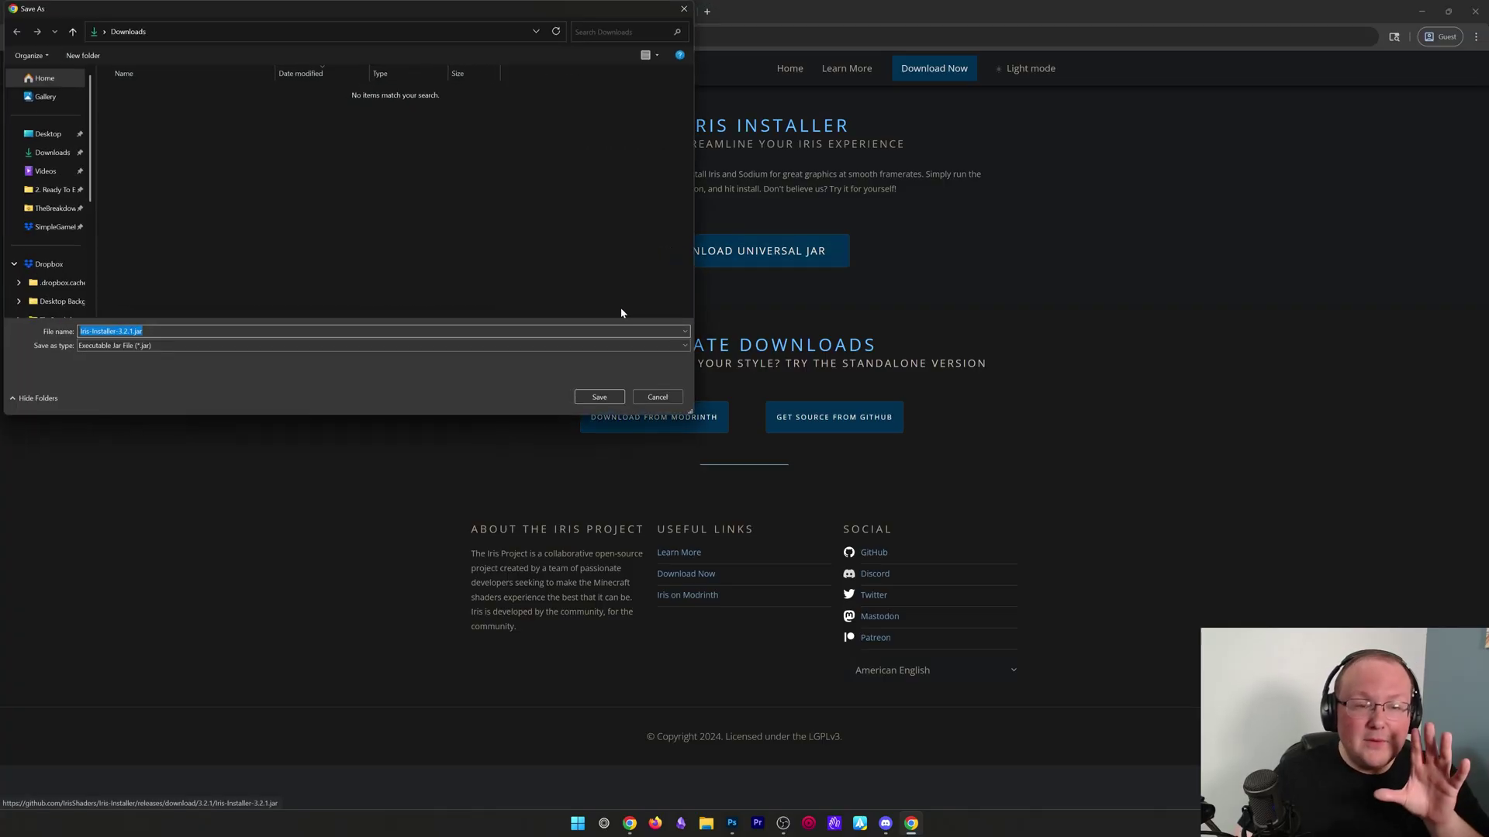
pyautogui.click(598, 396)
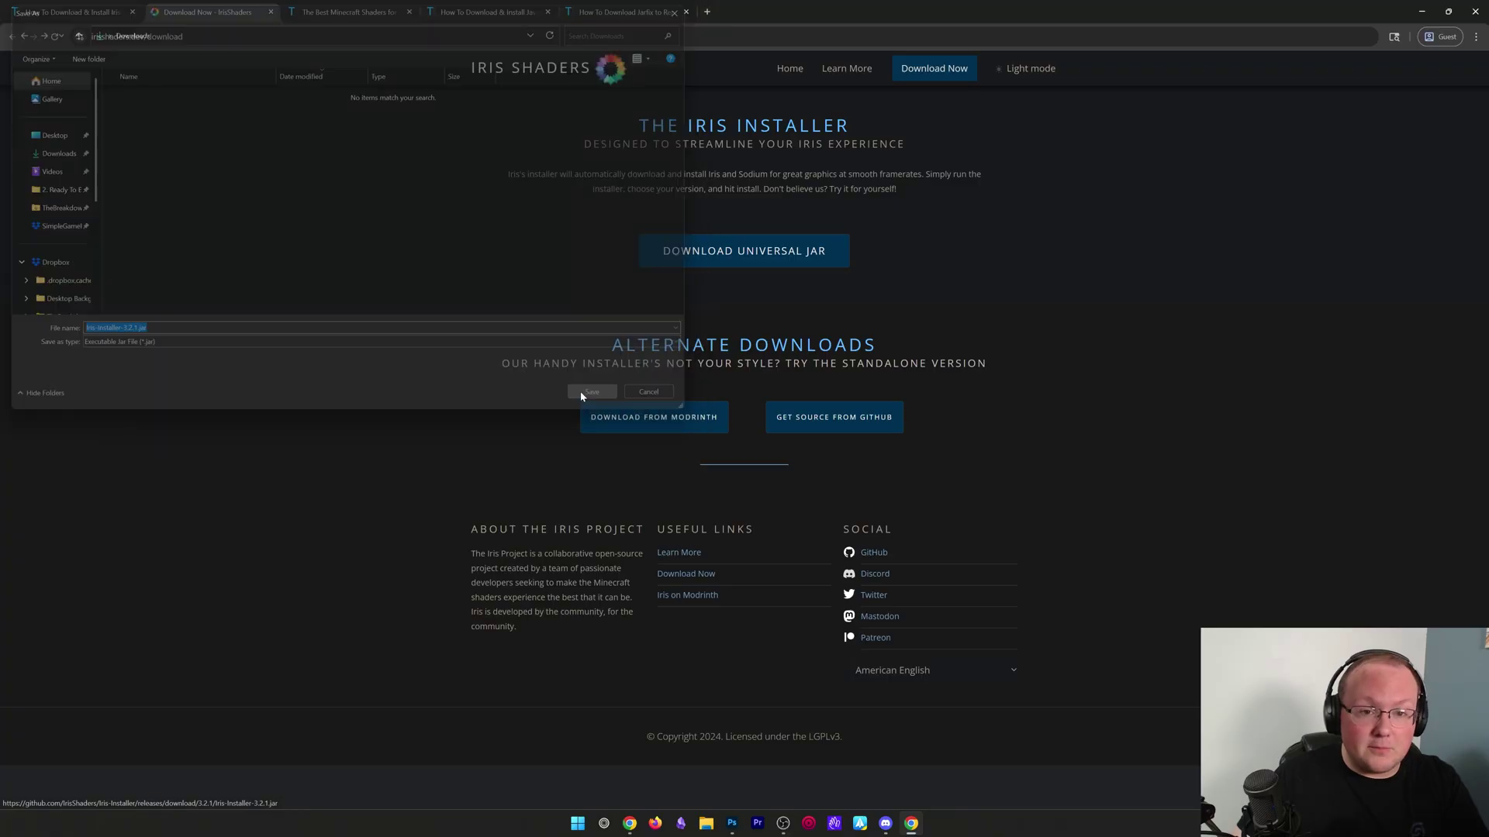
# Step: From the best Minecraft shaders article, open the Complementary Shaders link in a new tab
pyautogui.click(355, 17)
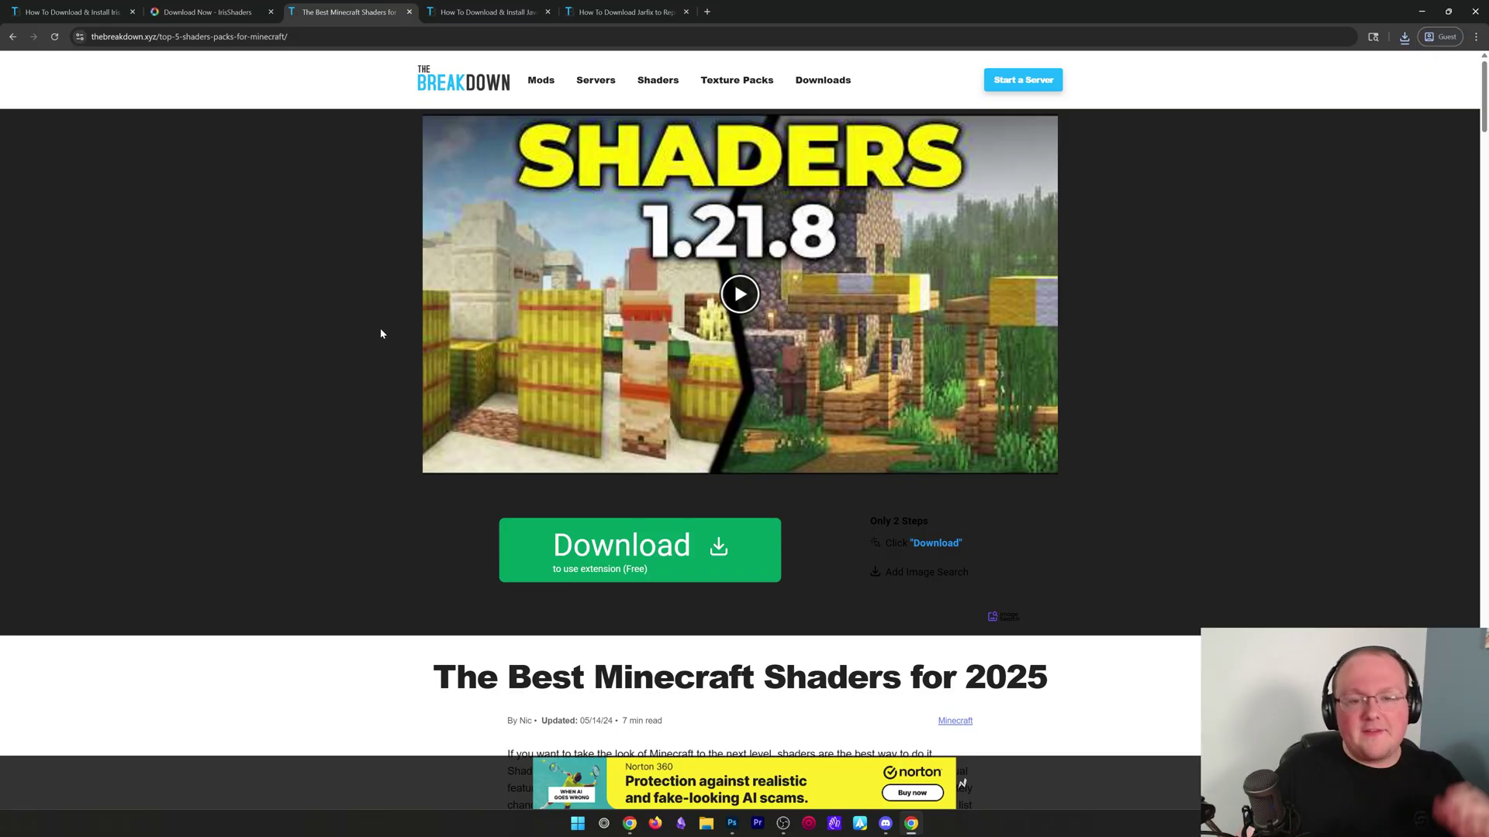
pyautogui.scroll(-3, 384, 337)
pyautogui.scroll(-5, 396, 372)
pyautogui.scroll(-3, 416, 399)
pyautogui.scroll(-3, 415, 399)
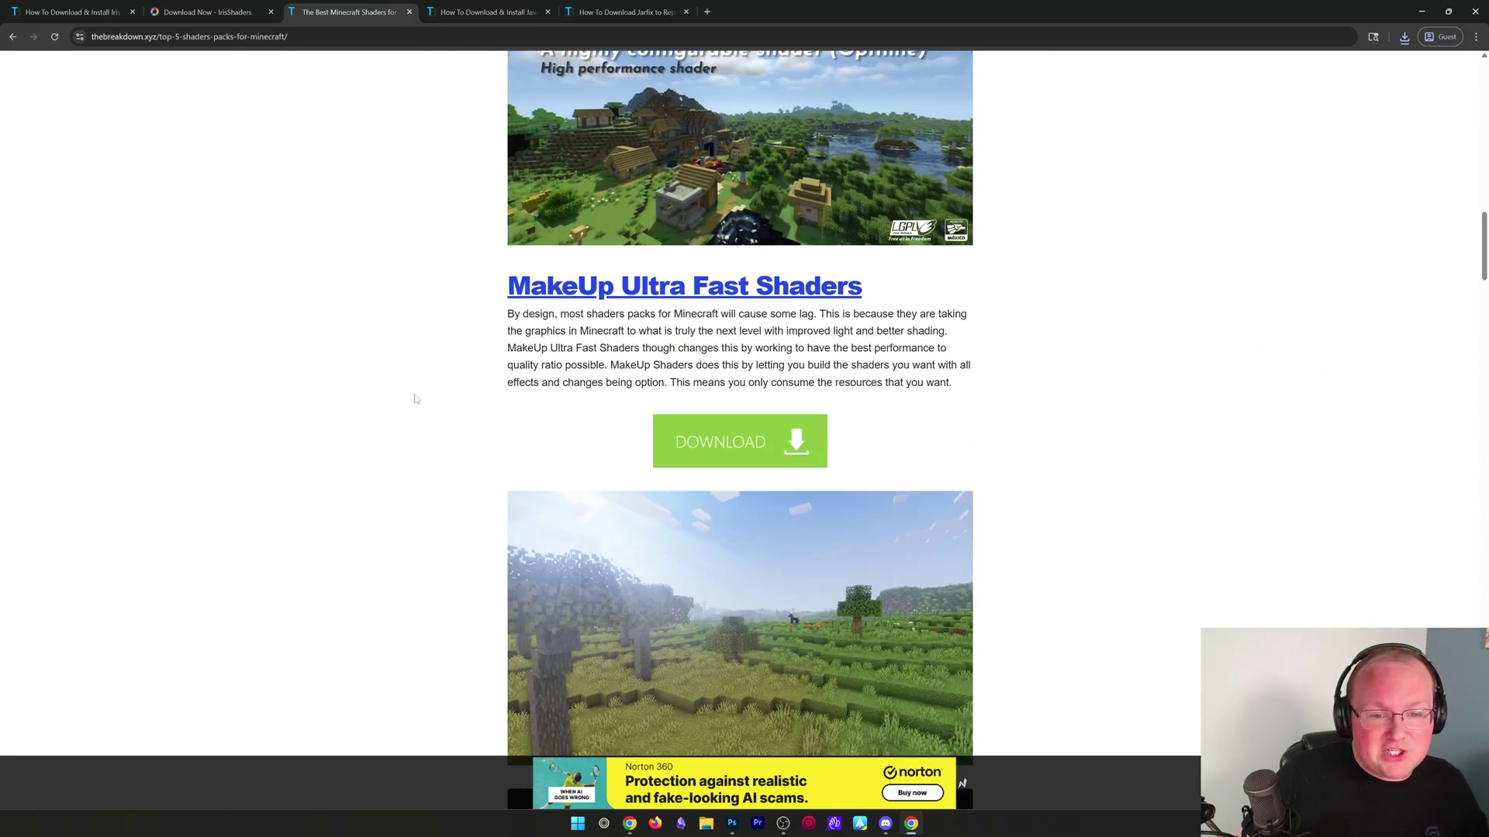
pyautogui.scroll(-4, 407, 382)
pyautogui.scroll(-4, 418, 372)
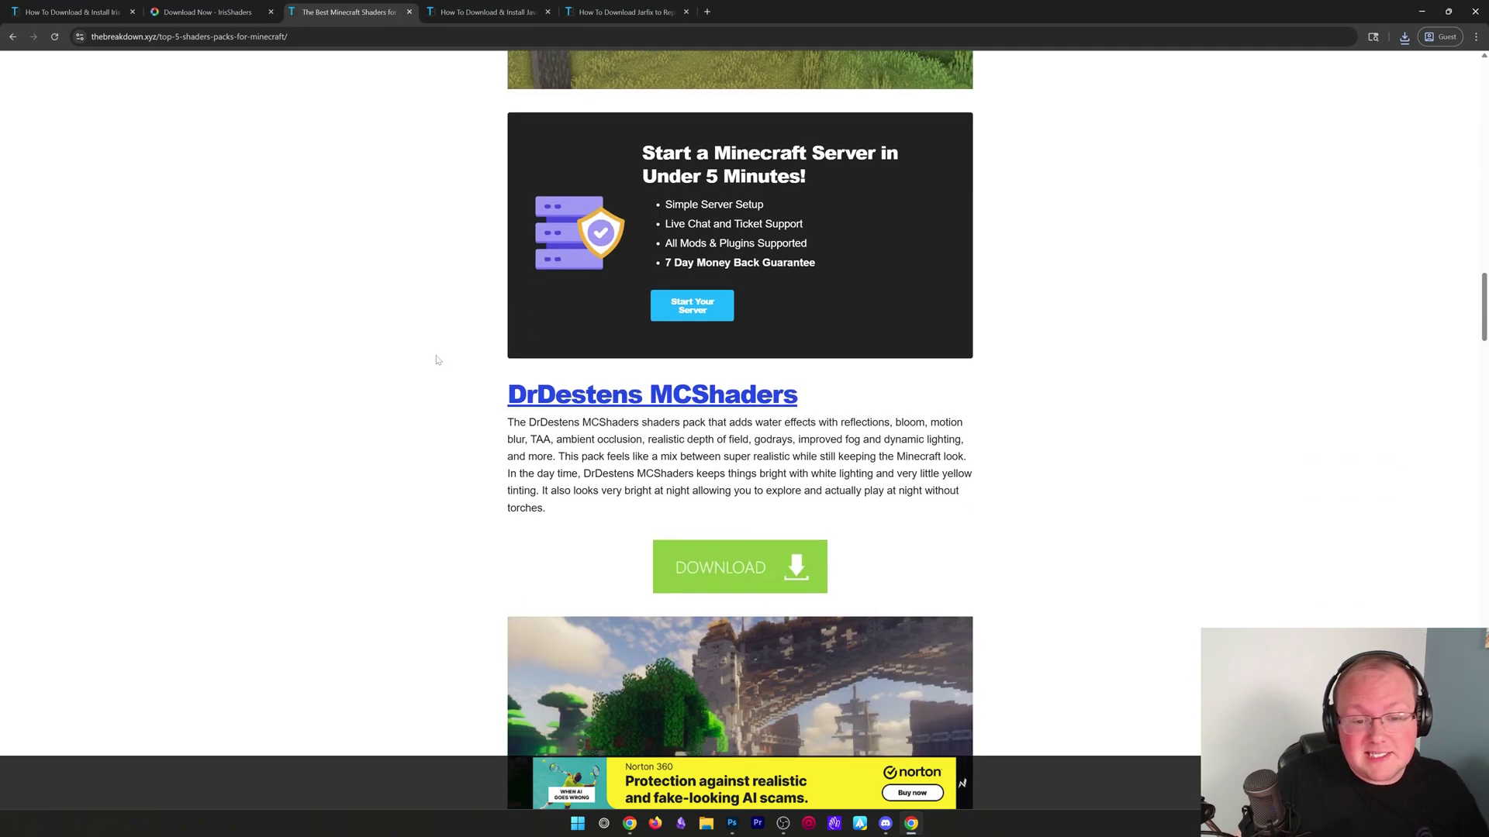
pyautogui.scroll(-4, 430, 361)
pyautogui.scroll(-5, 443, 355)
pyautogui.scroll(-4, 442, 355)
pyautogui.scroll(-5, 581, 291)
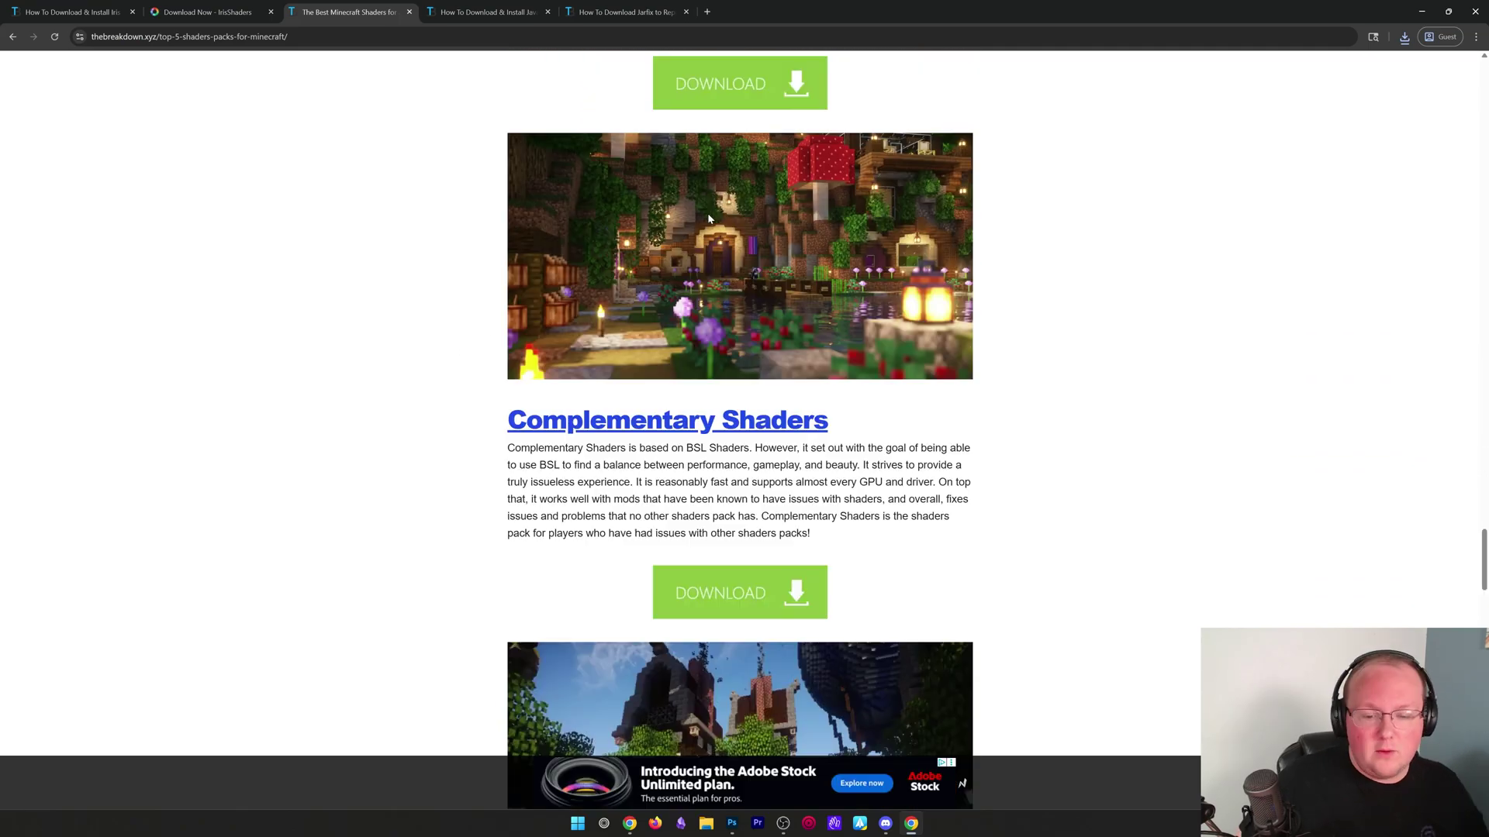
pyautogui.rightClick(722, 320)
pyautogui.click(768, 344)
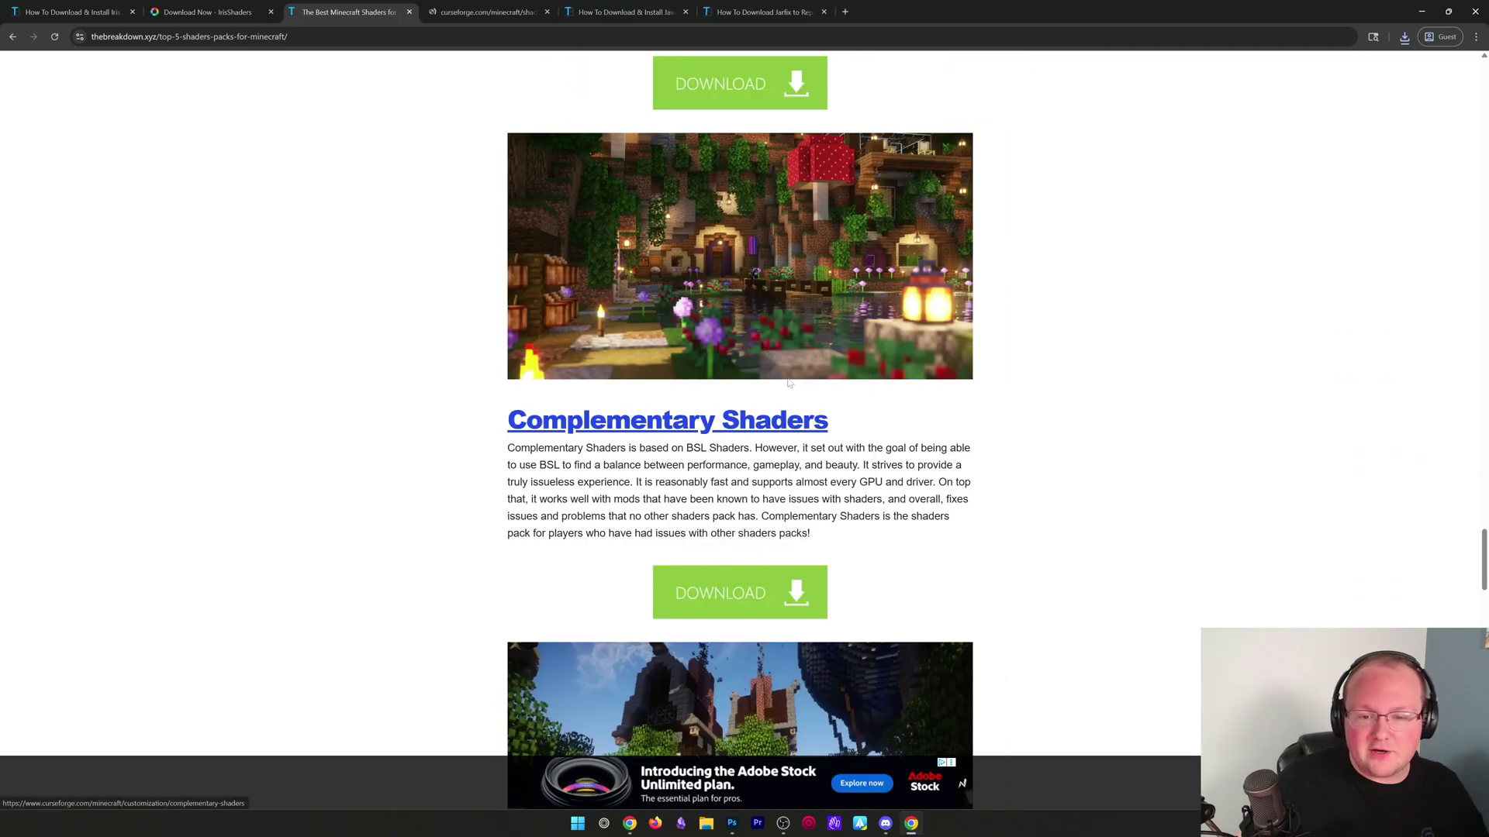
pyautogui.scroll(-5, 796, 362)
pyautogui.scroll(6, 796, 361)
pyautogui.scroll(6, 795, 355)
pyautogui.scroll(6, 796, 350)
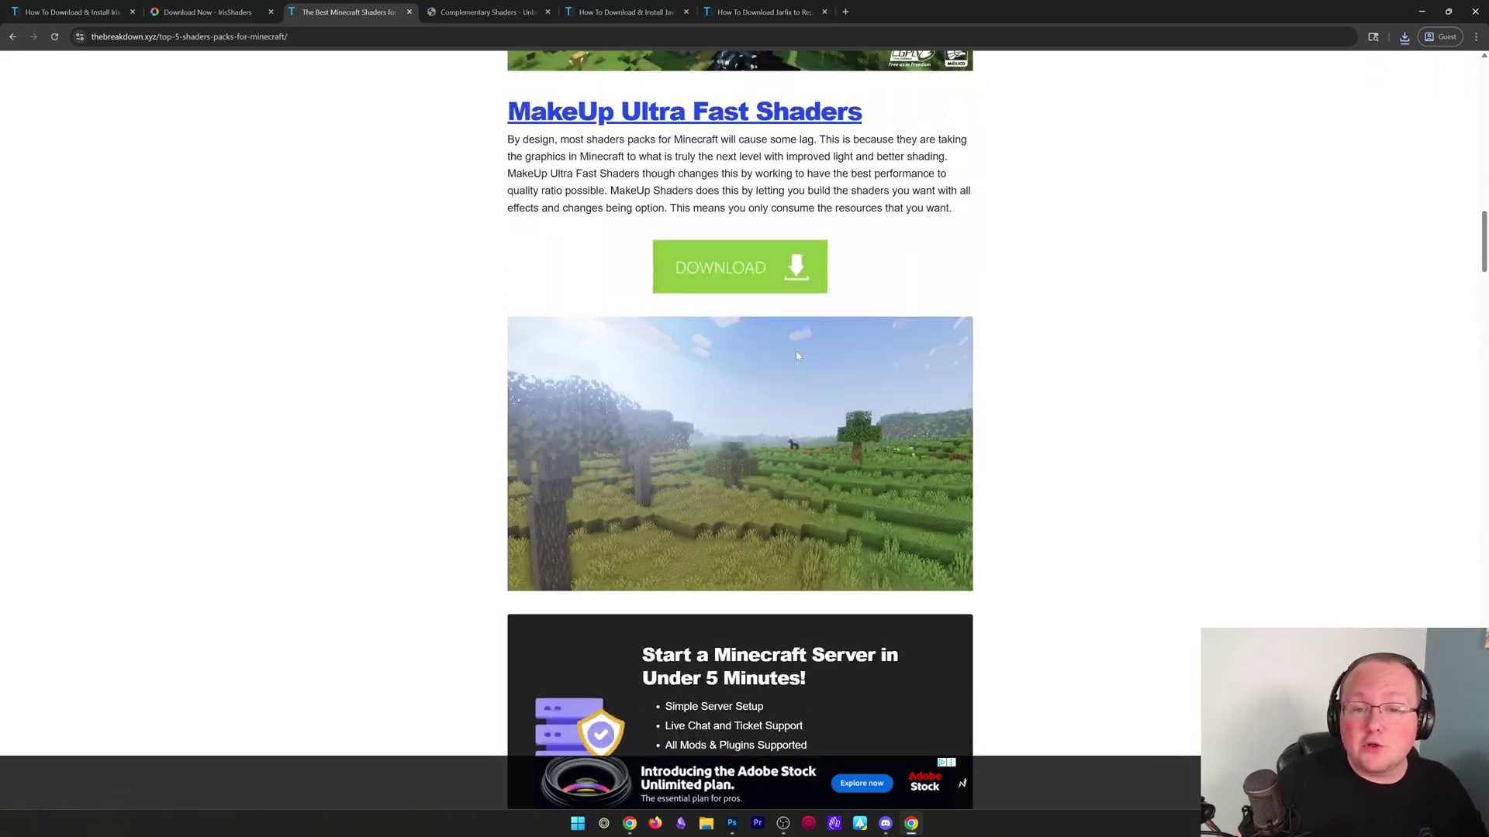
pyautogui.scroll(2, 698, 303)
# Step: Download MakeUp-UltraFast-9.3d.zip, the top entry in MakeUp Ultra Fast's CurseForge Files list
pyautogui.click(715, 558)
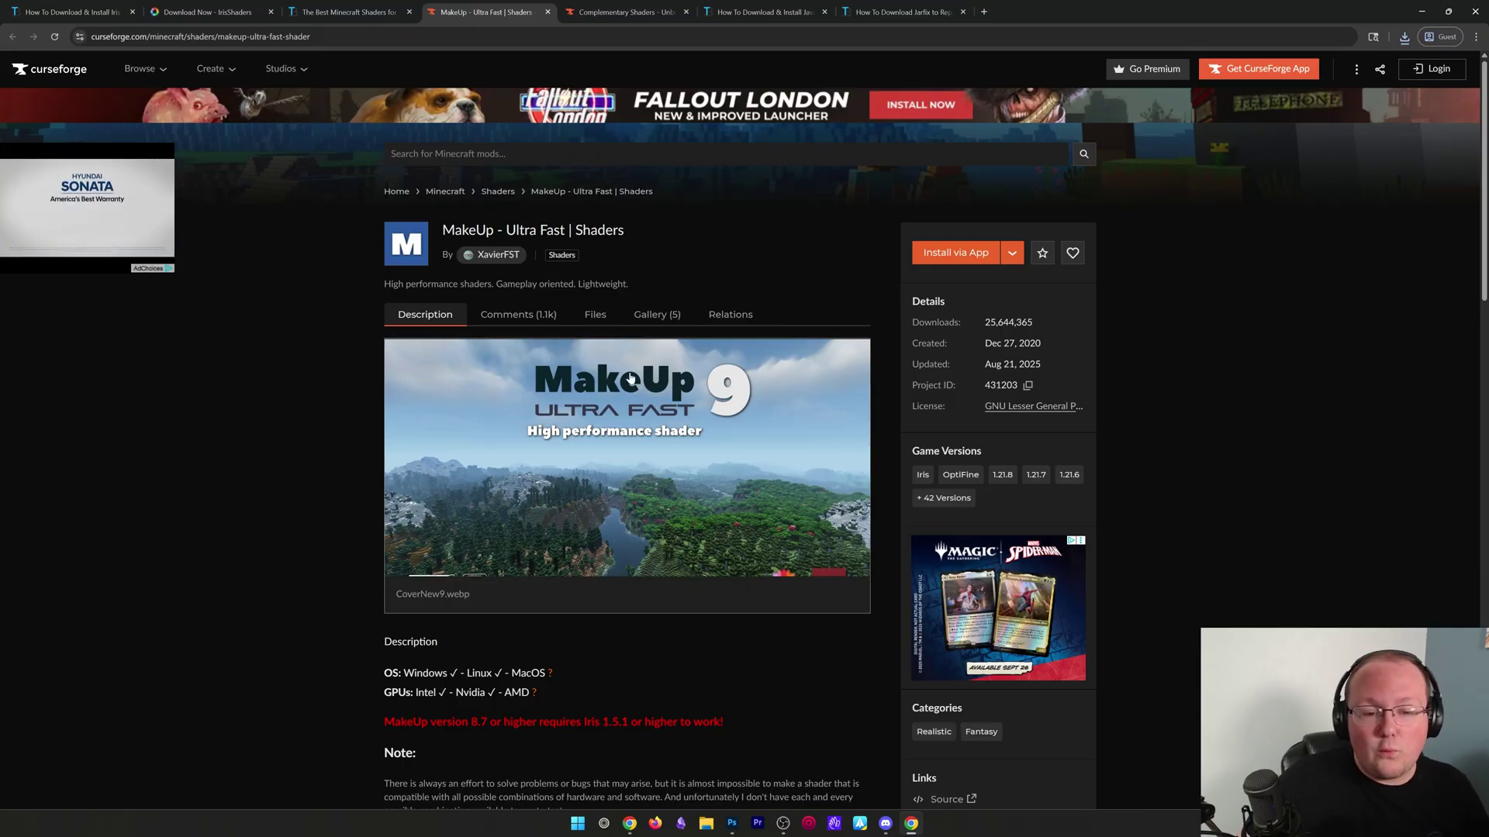
pyautogui.click(603, 320)
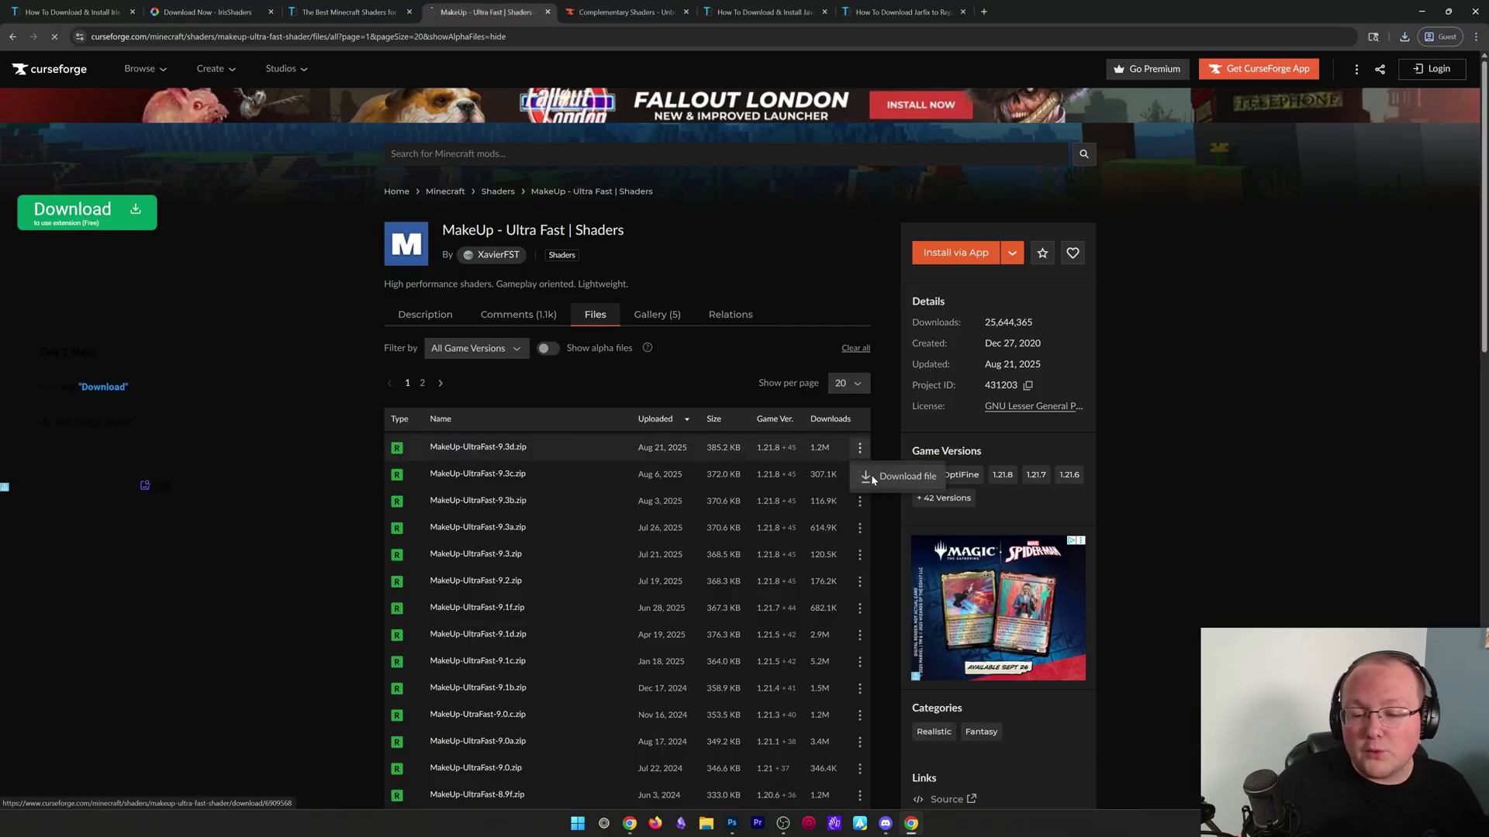
pyautogui.click(873, 479)
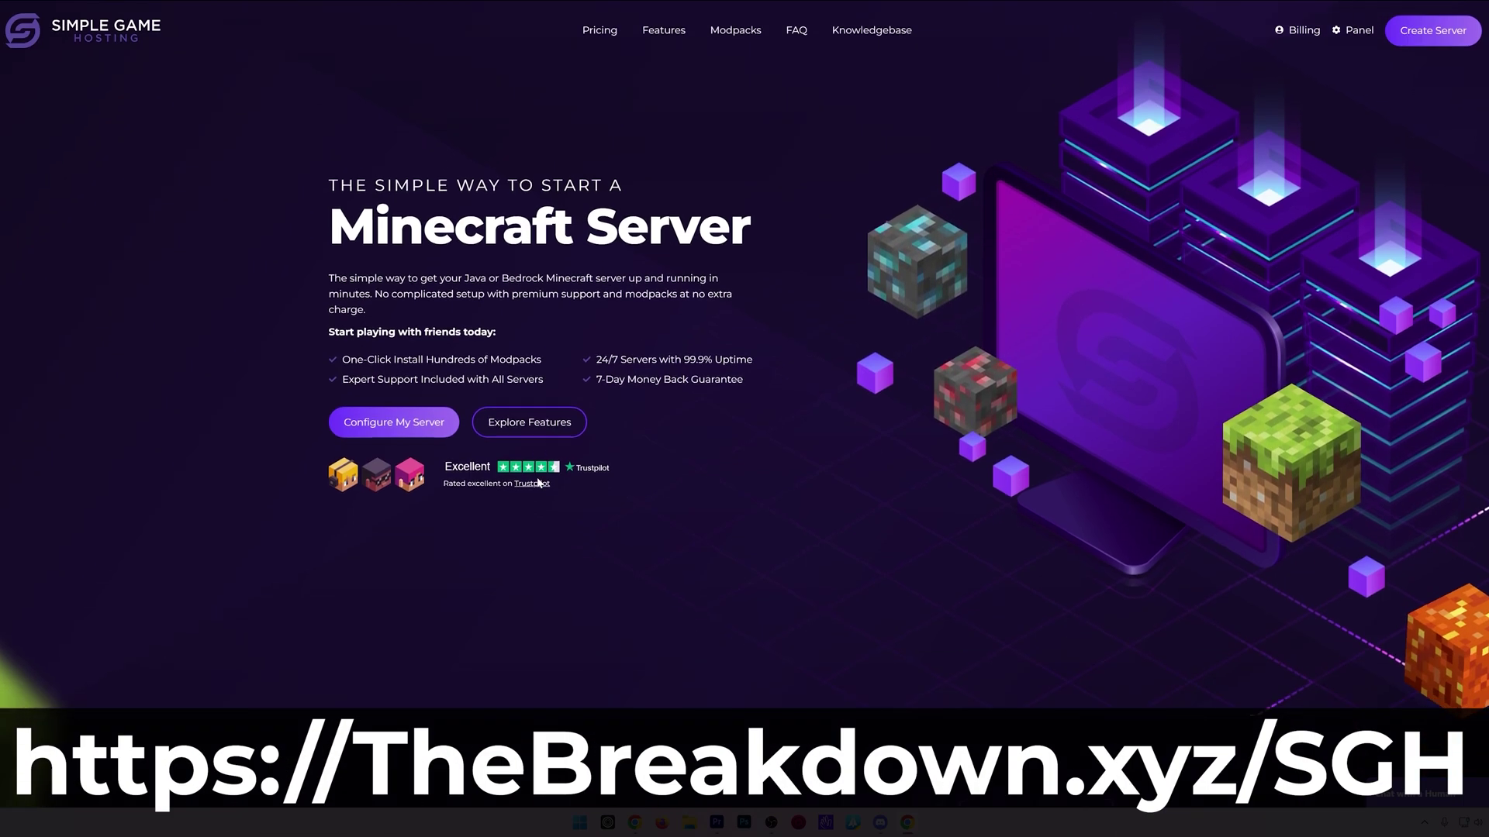
pyautogui.scroll(-5, 739, 468)
pyautogui.scroll(-3, 740, 467)
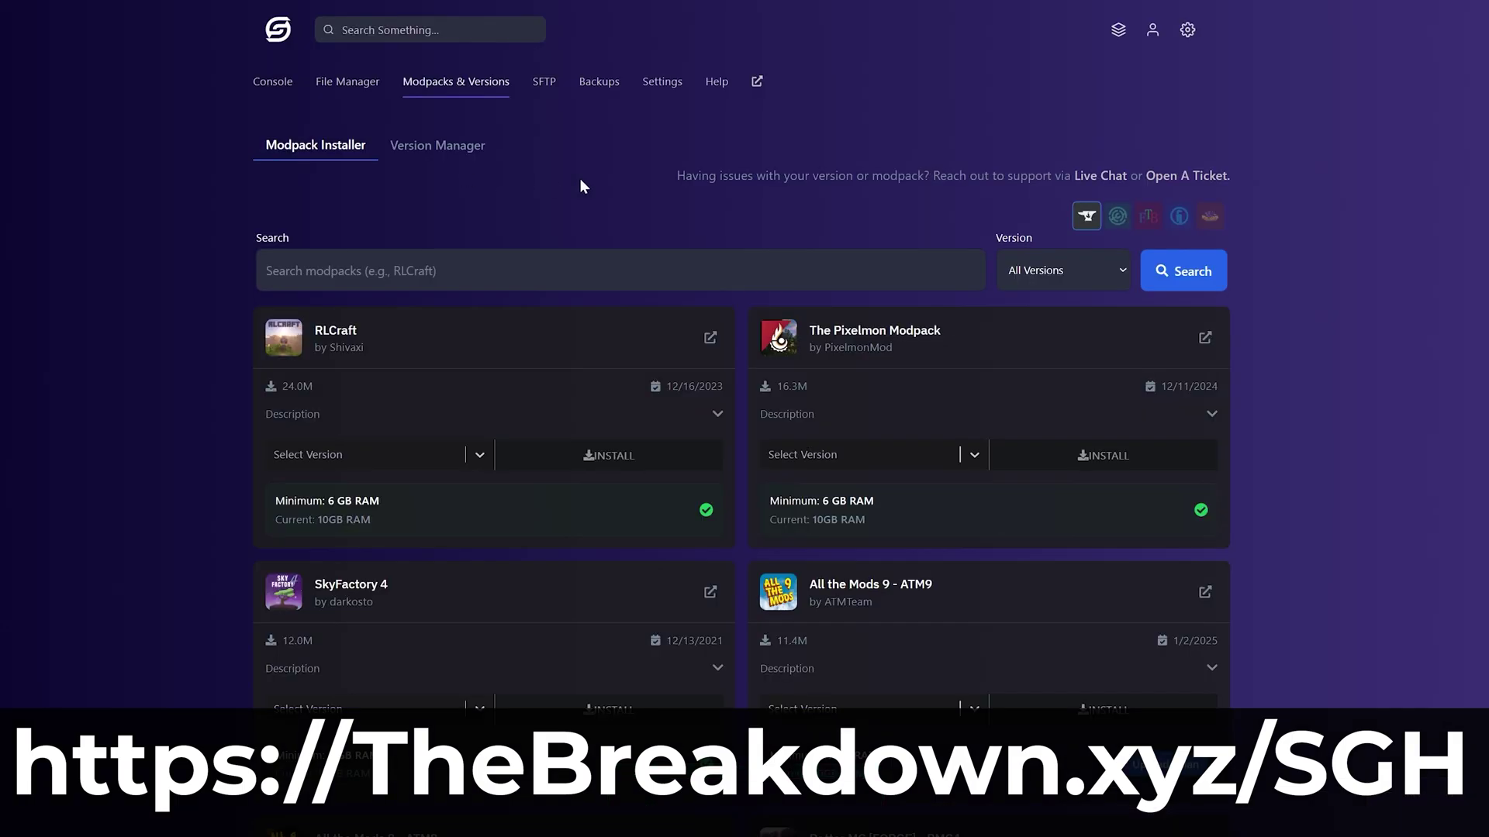
# Step: Cycle through the mod loader filter icons in the Simple Game Hosting modpack installer
pyautogui.click(1116, 217)
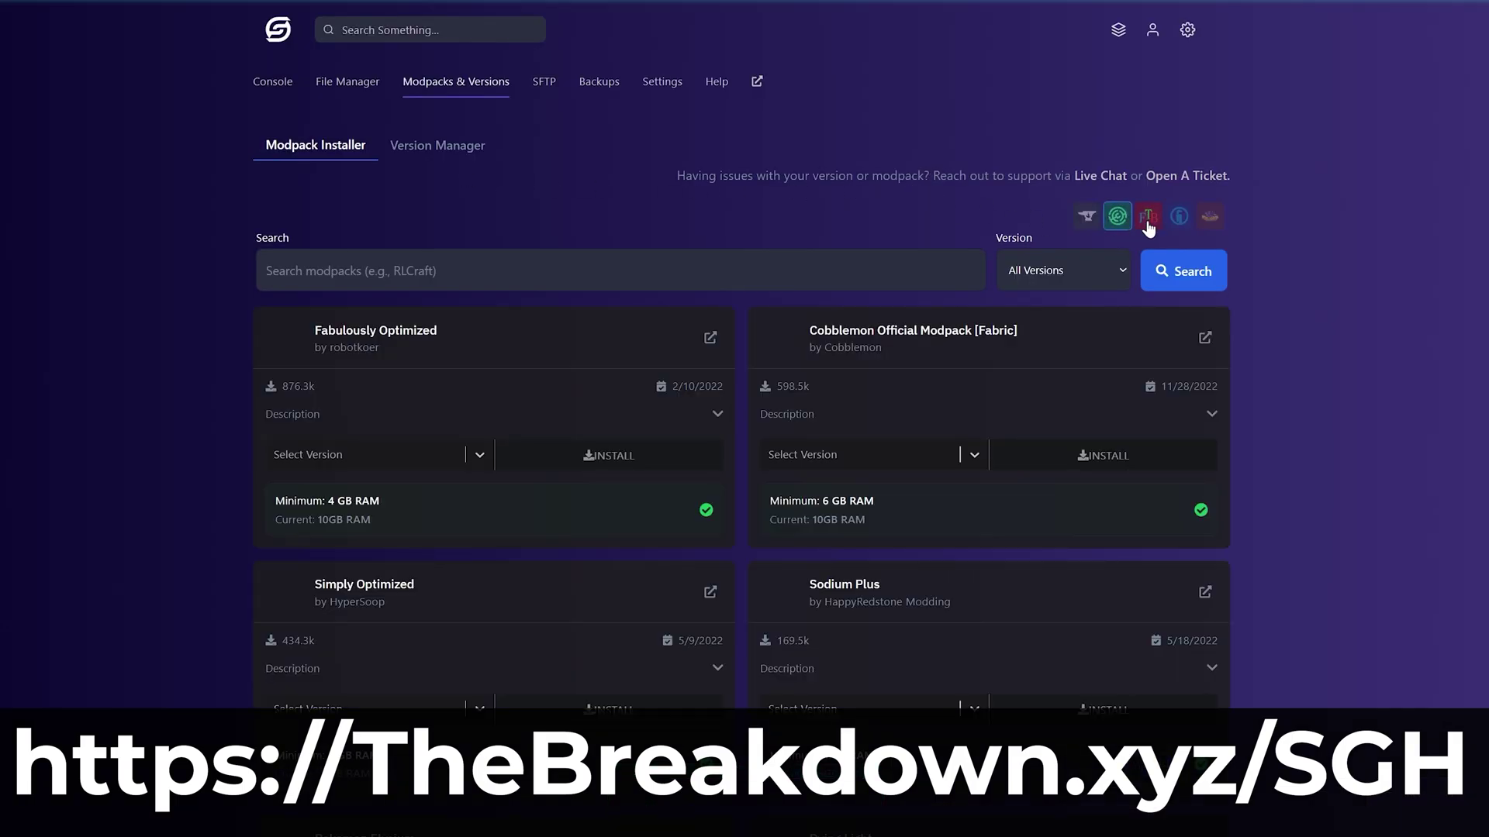
pyautogui.click(1148, 217)
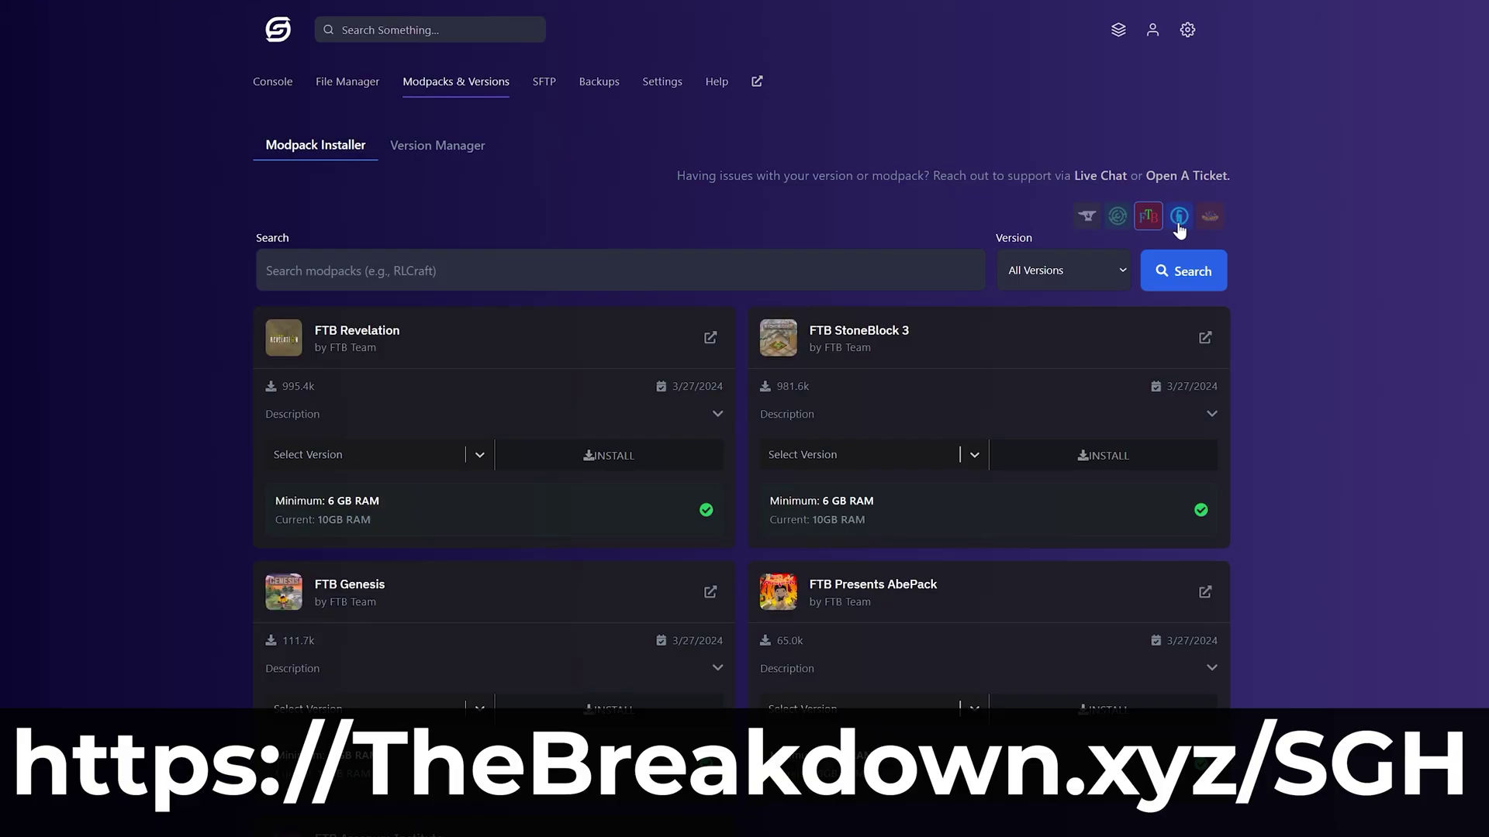
pyautogui.click(1178, 216)
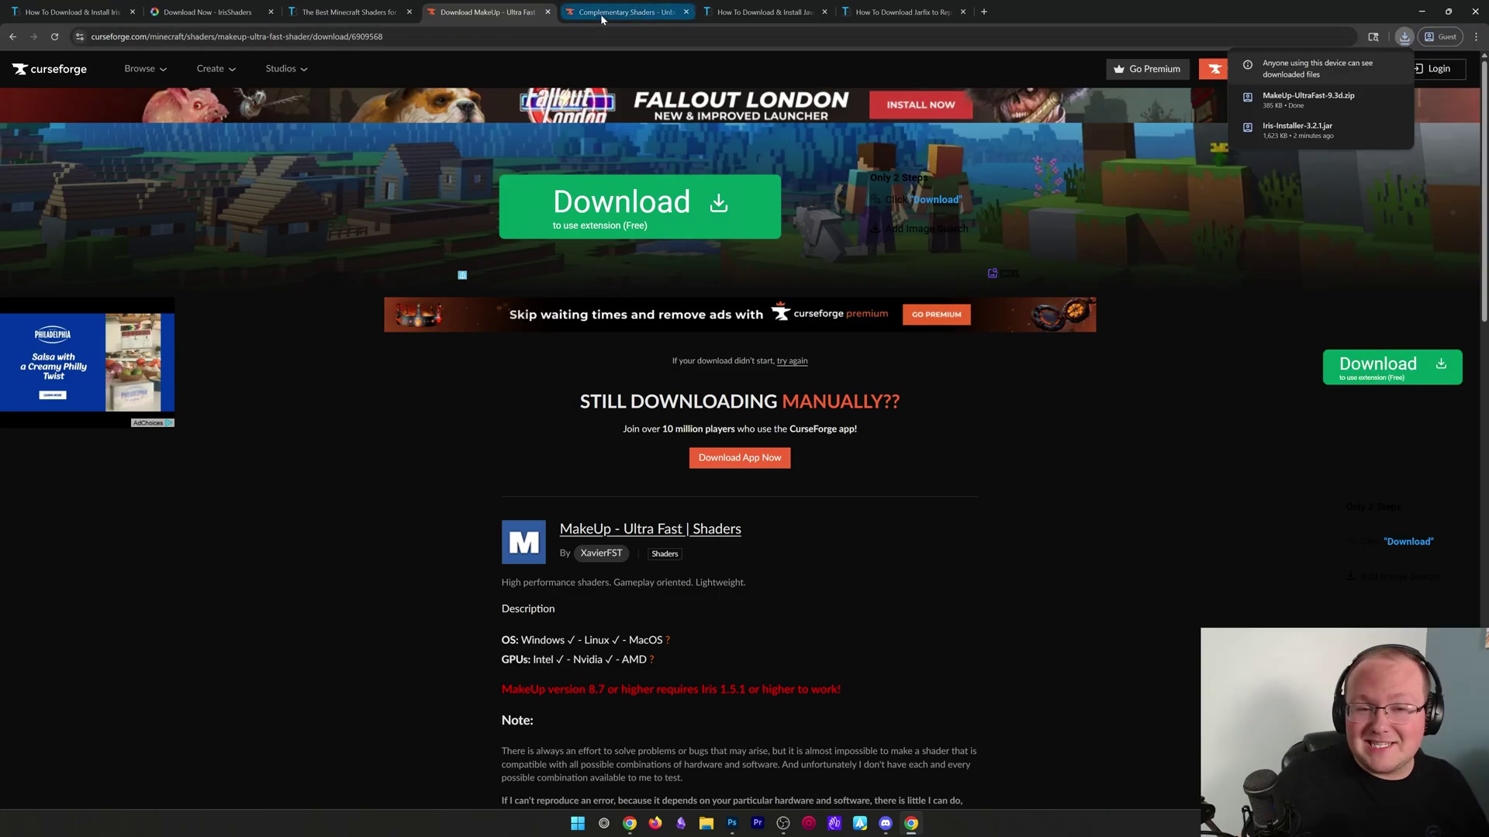
# Step: Save ComplementaryUnbound_r5.5.1.zip from the Complementary Shaders Files list into Downloads
pyautogui.click(600, 14)
pyautogui.click(491, 314)
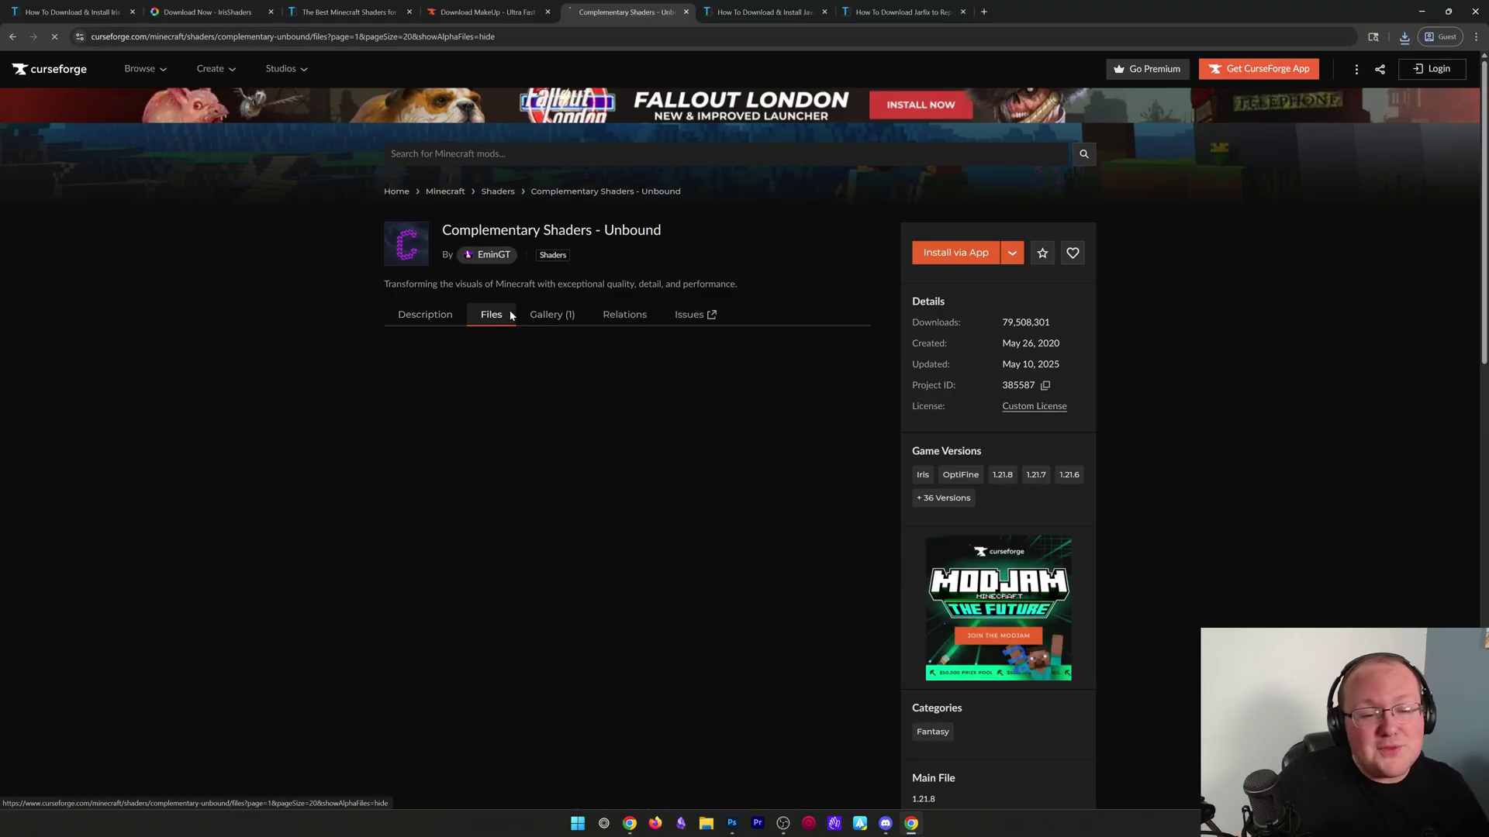
pyautogui.click(864, 474)
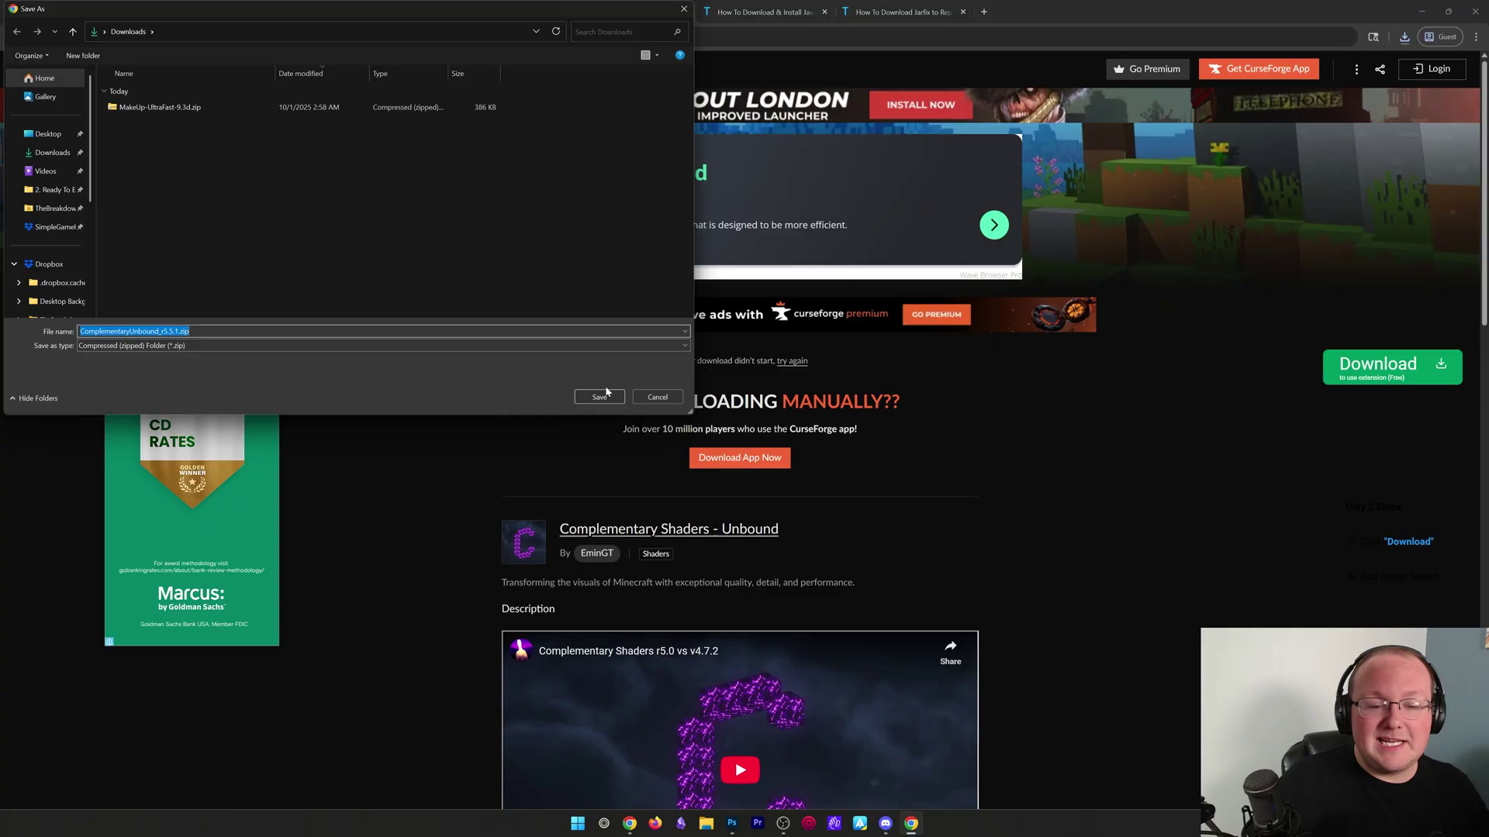
pyautogui.click(600, 400)
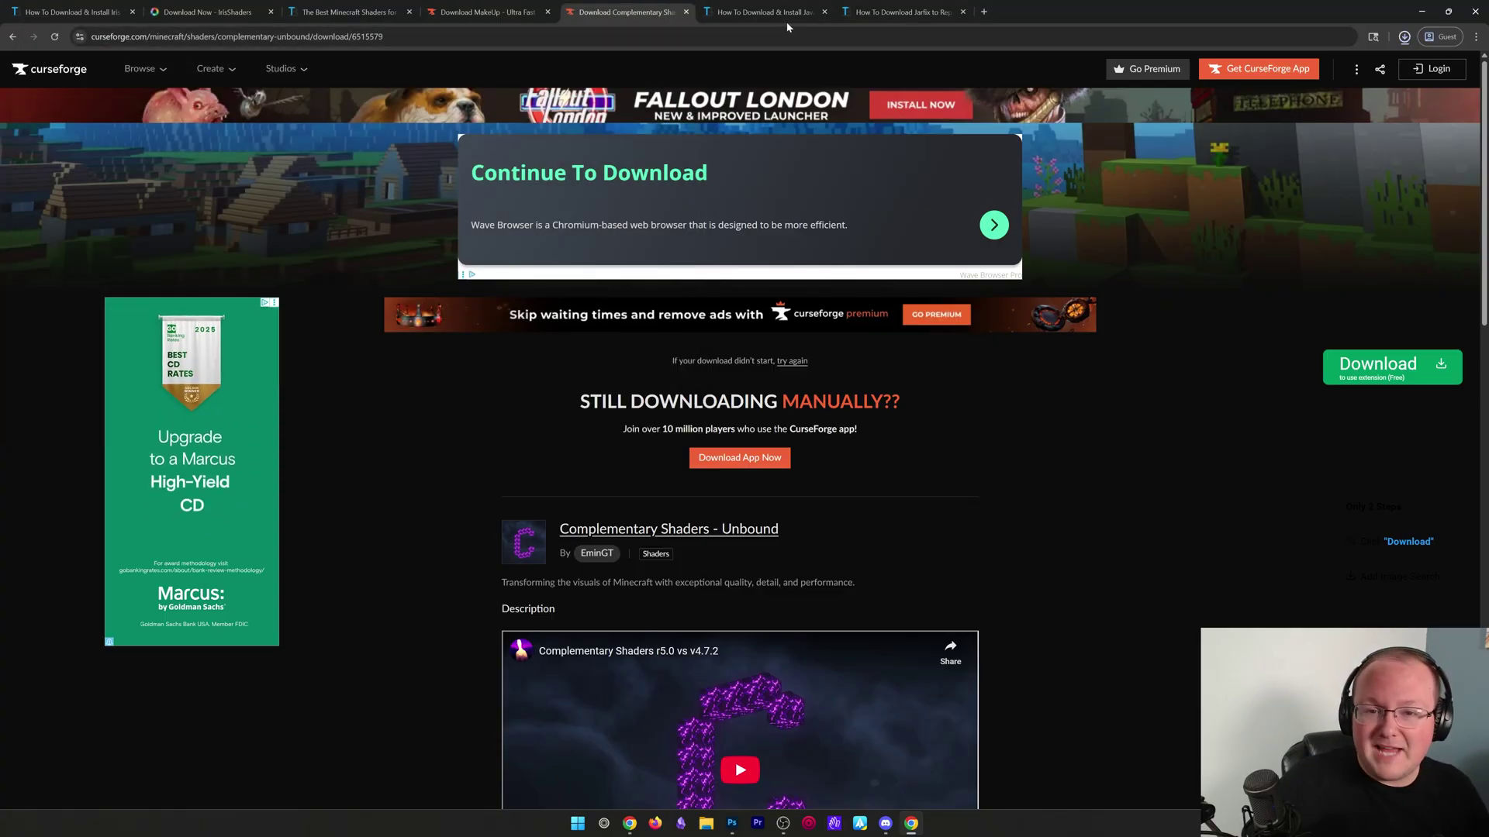
pyautogui.hotkey('ctrl', 'Tab')
# Step: Open Downloads in File Explorer and run Iris-Installer-3.2.1.jar with Java
pyautogui.click(1423, 11)
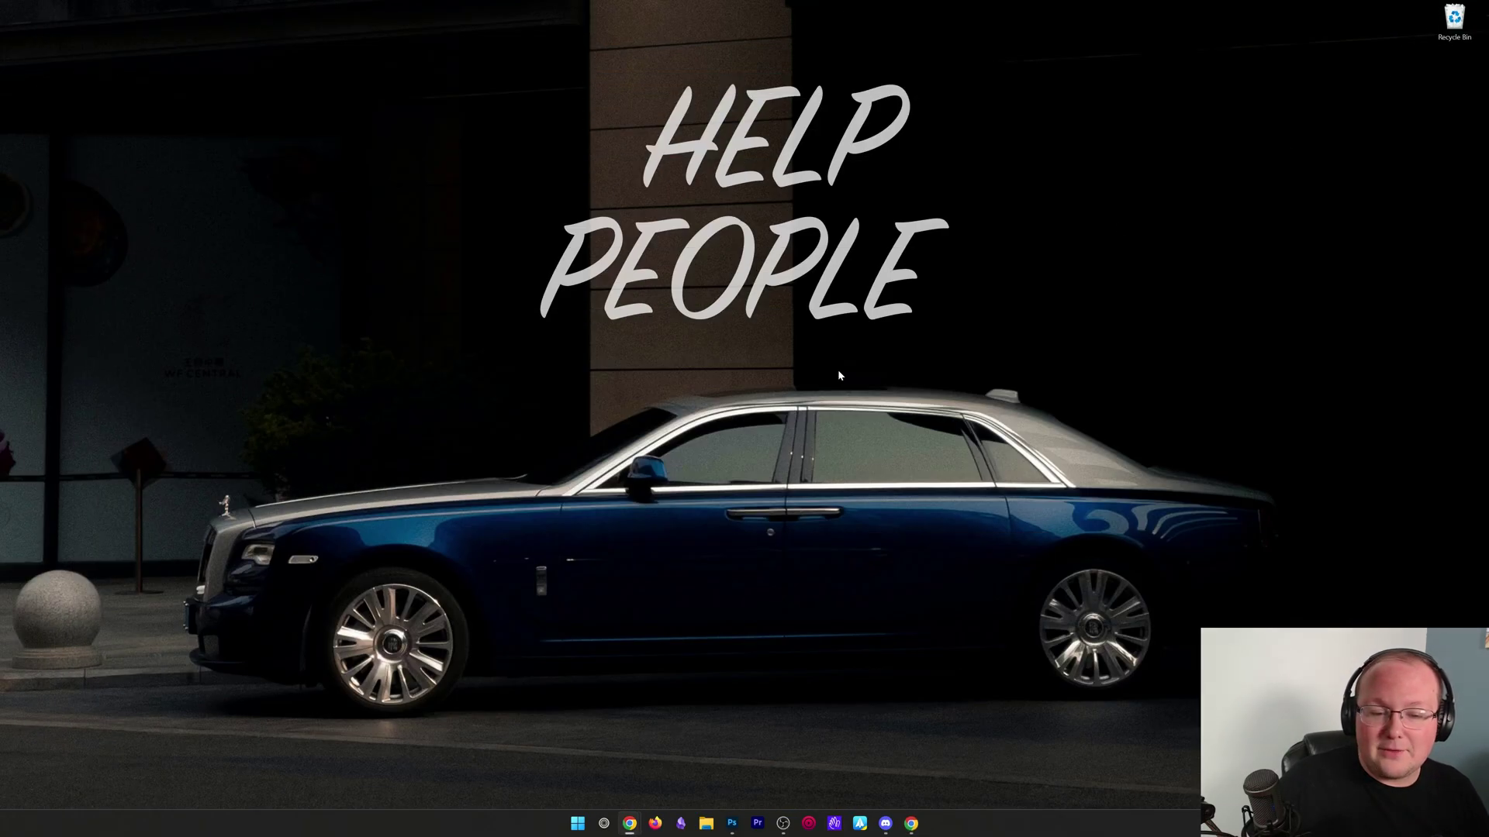
pyautogui.click(707, 821)
pyautogui.click(197, 332)
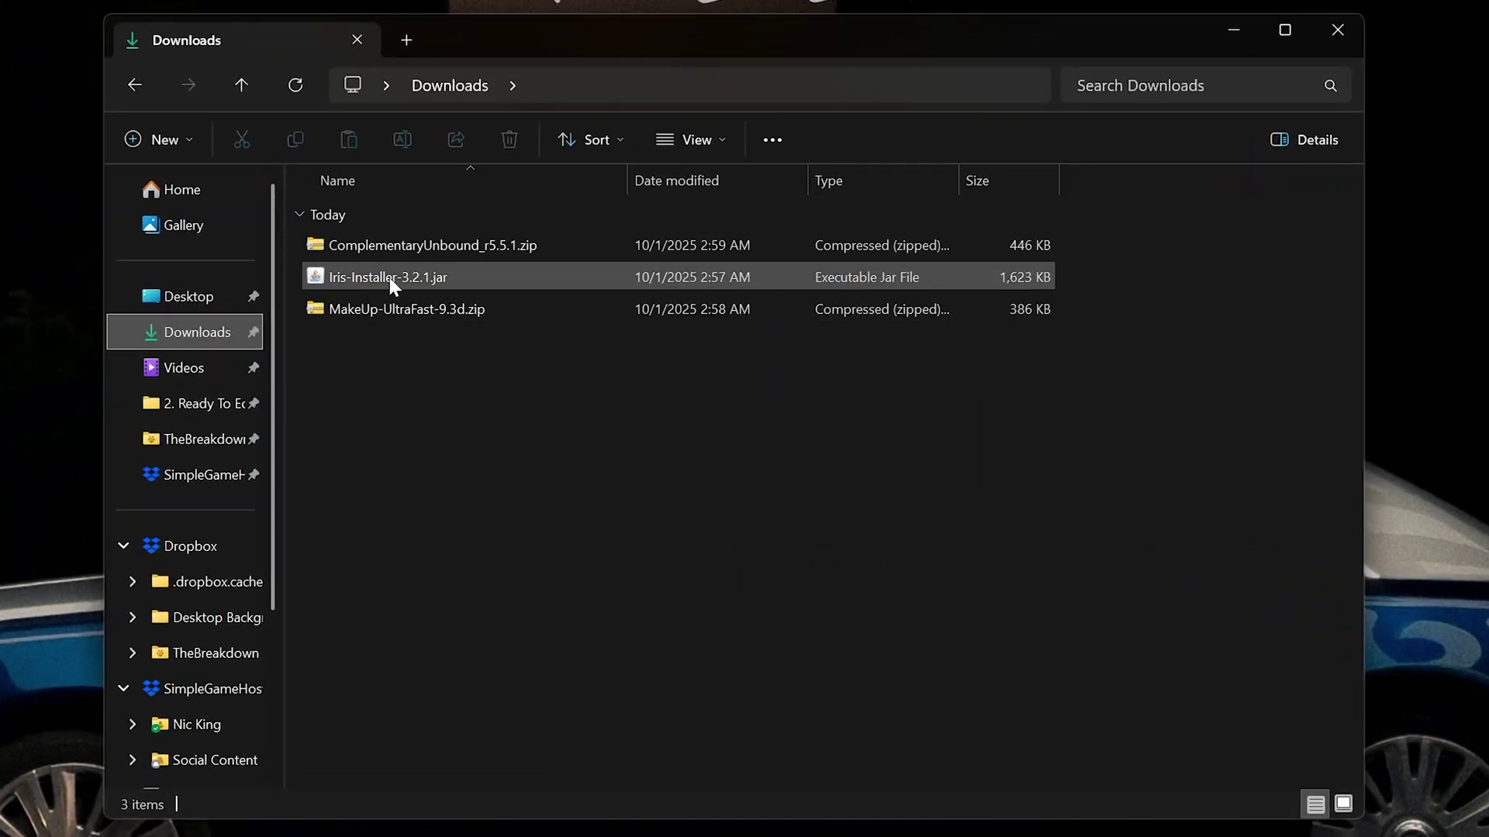
pyautogui.moveTo(386, 278)
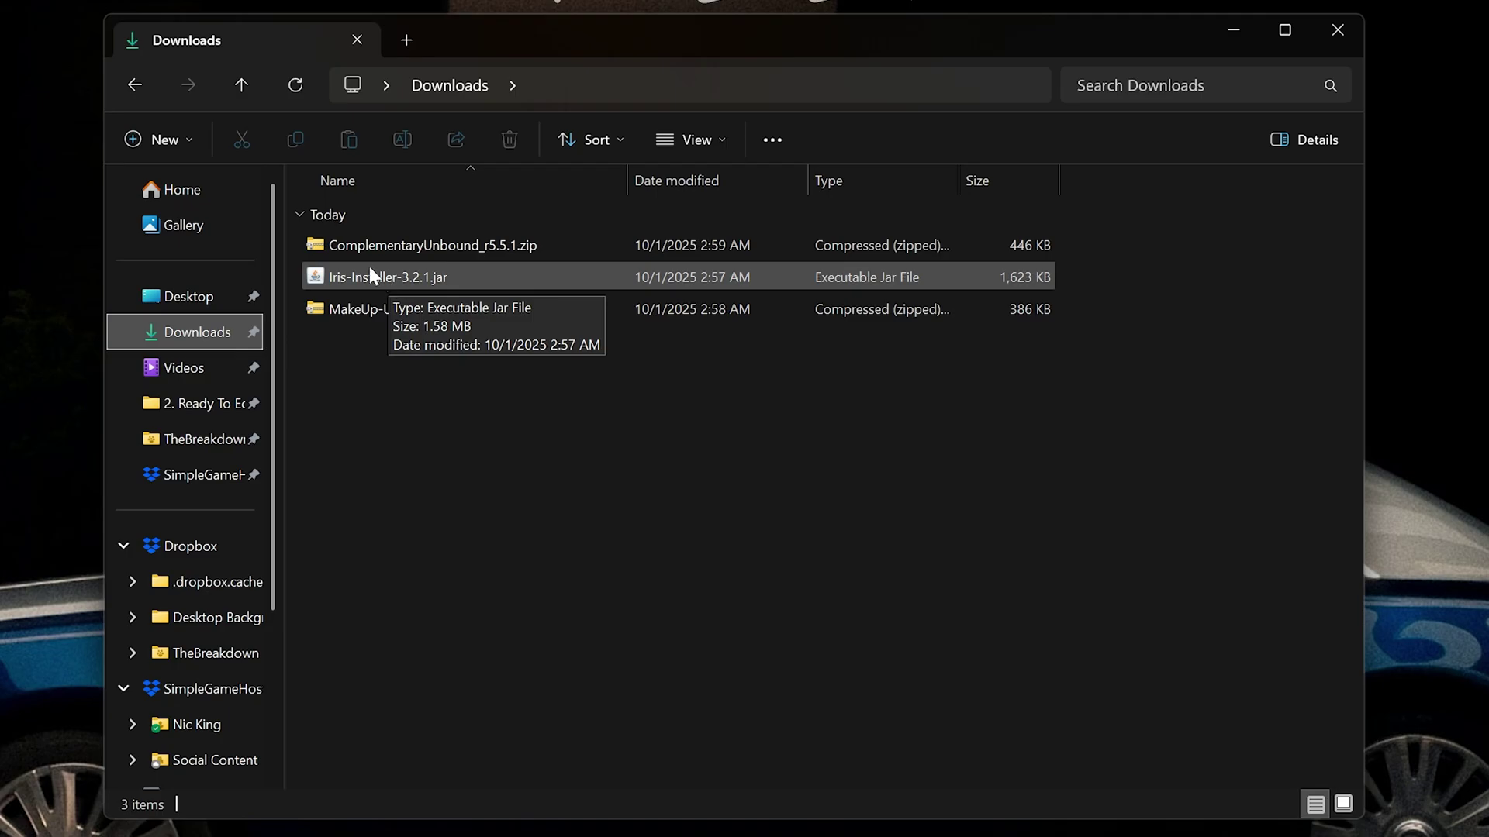
pyautogui.rightClick(368, 267)
pyautogui.moveTo(455, 392)
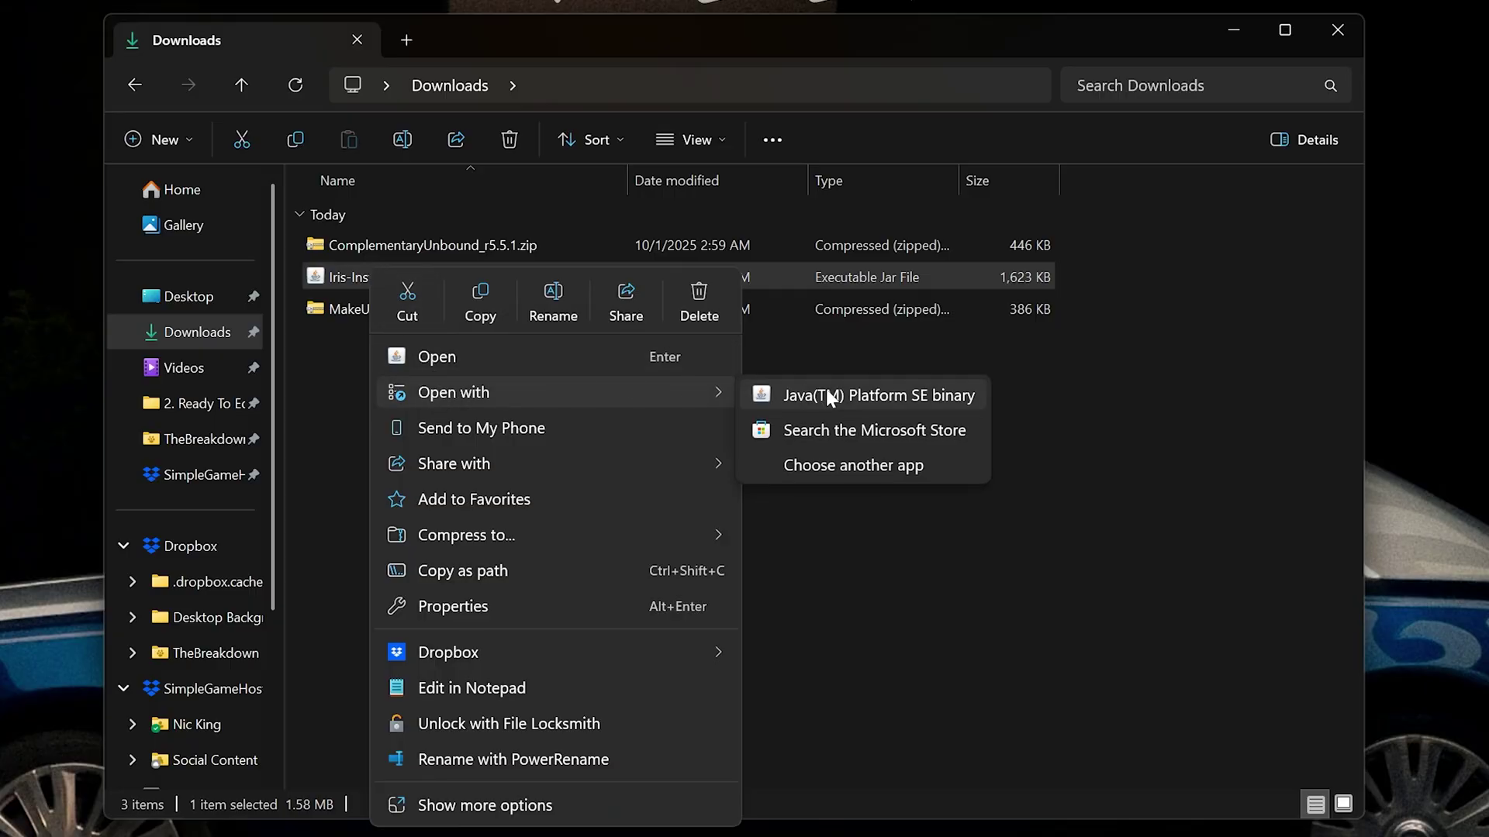
pyautogui.click(825, 391)
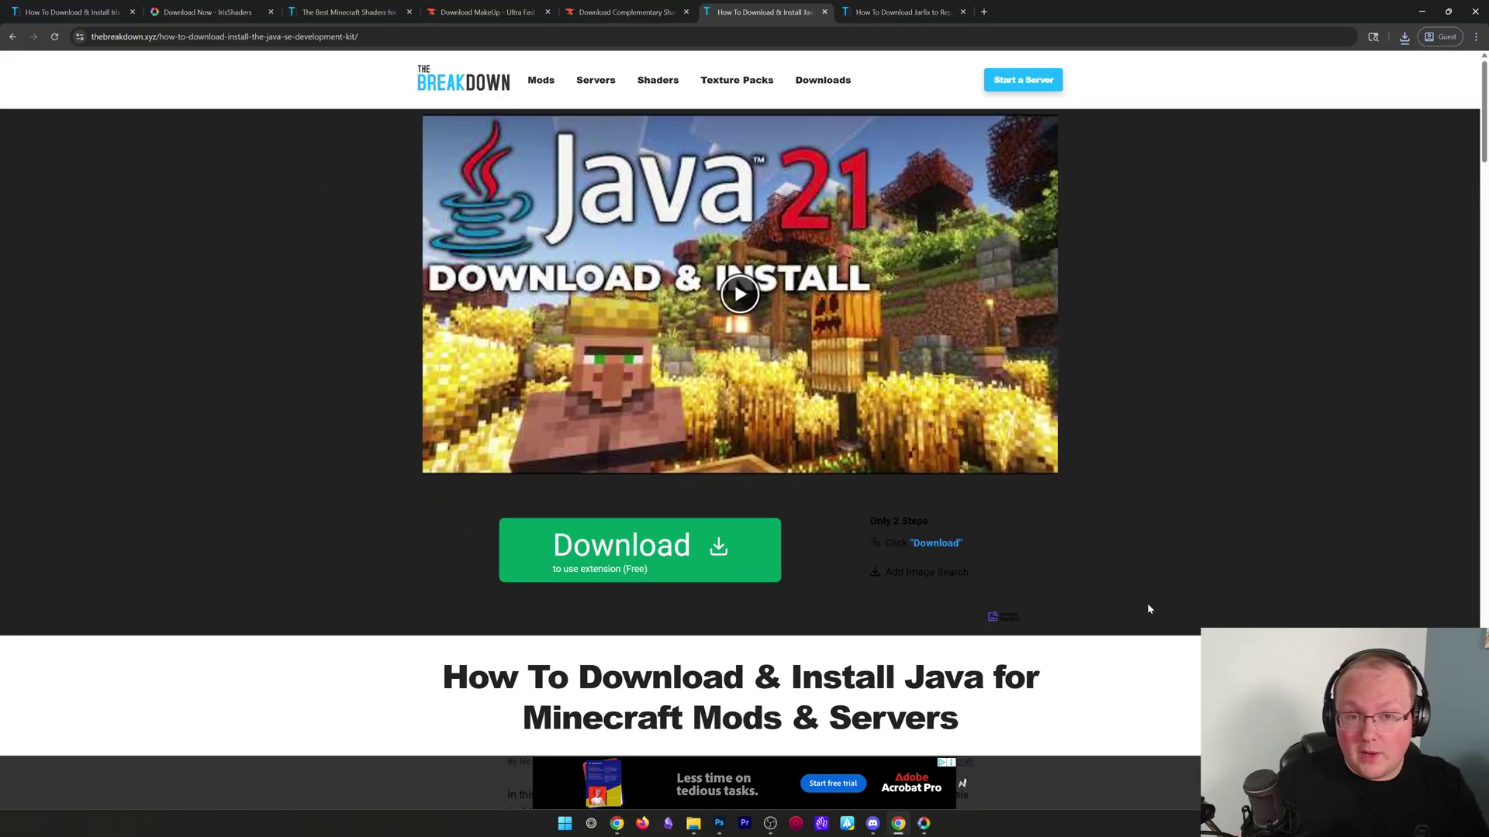
pyautogui.scroll(-2, 1146, 603)
pyautogui.scroll(-2, 1147, 603)
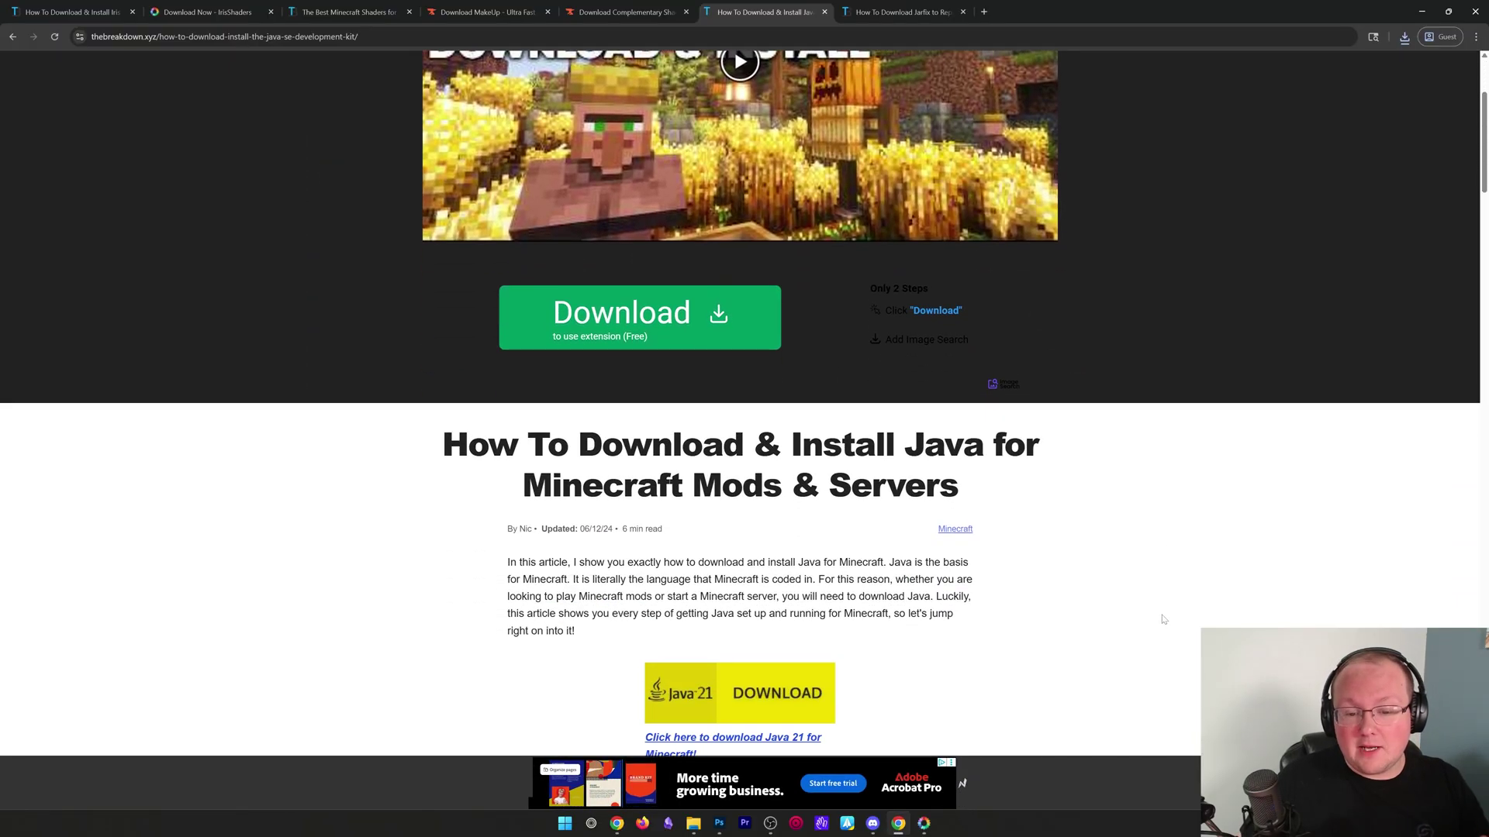
pyautogui.scroll(-2, 1047, 581)
pyautogui.scroll(-1, 996, 561)
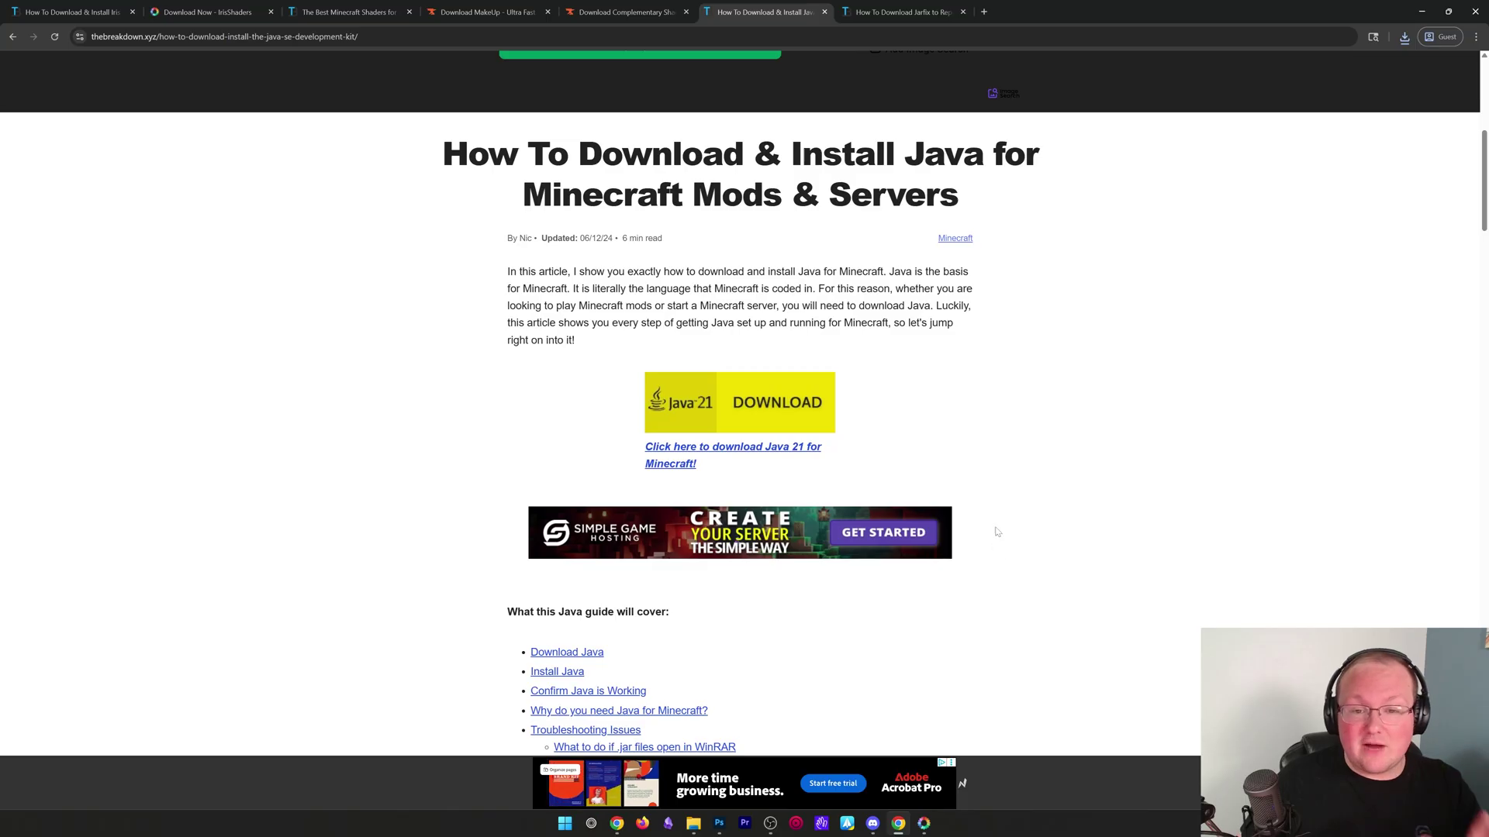
pyautogui.scroll(3, 977, 487)
pyautogui.scroll(3, 1047, 349)
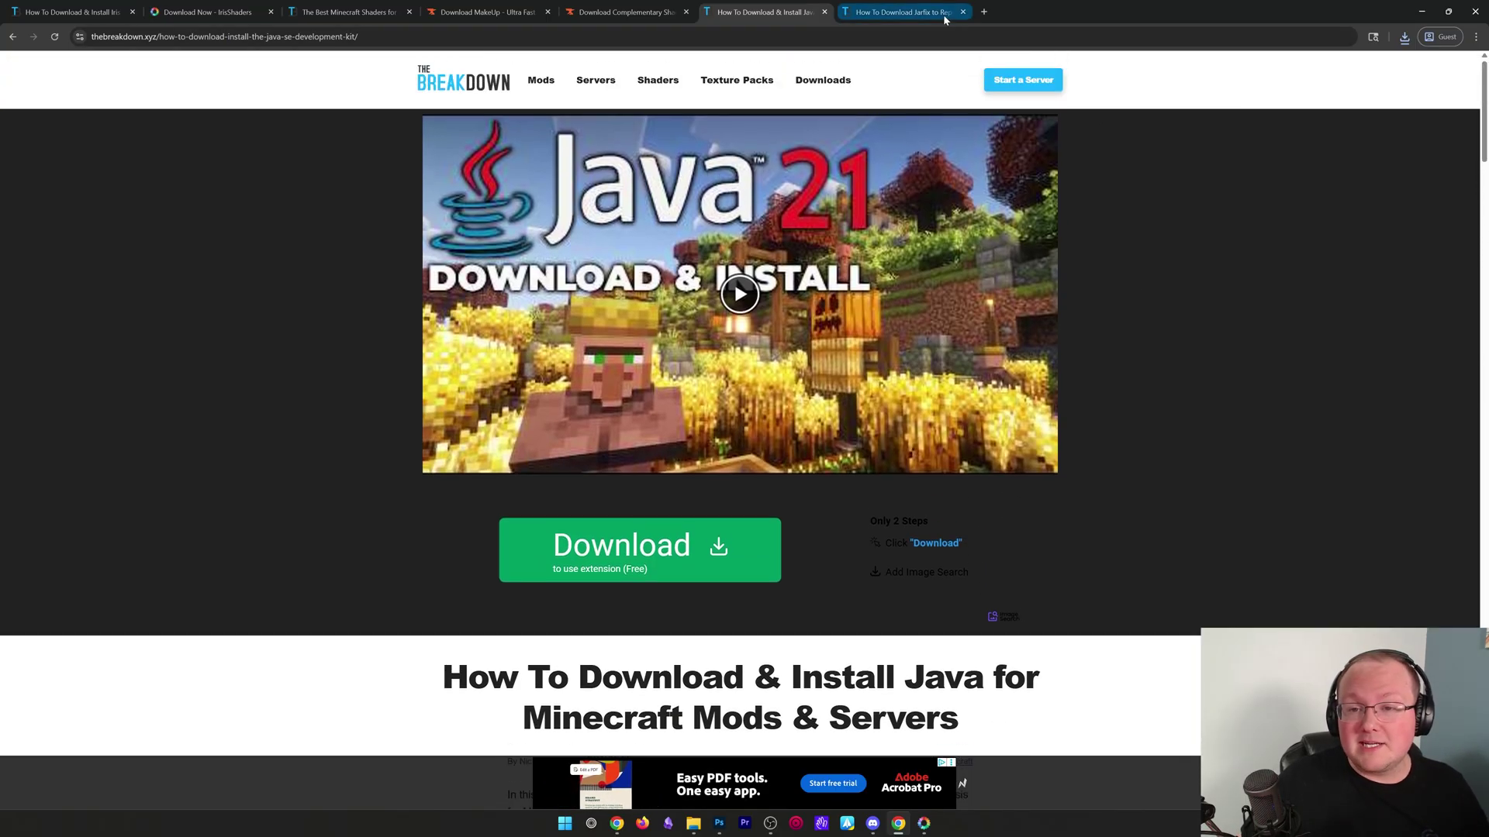
# Step: Switch to the 'How To Download Jarfix' article tab
pyautogui.click(902, 12)
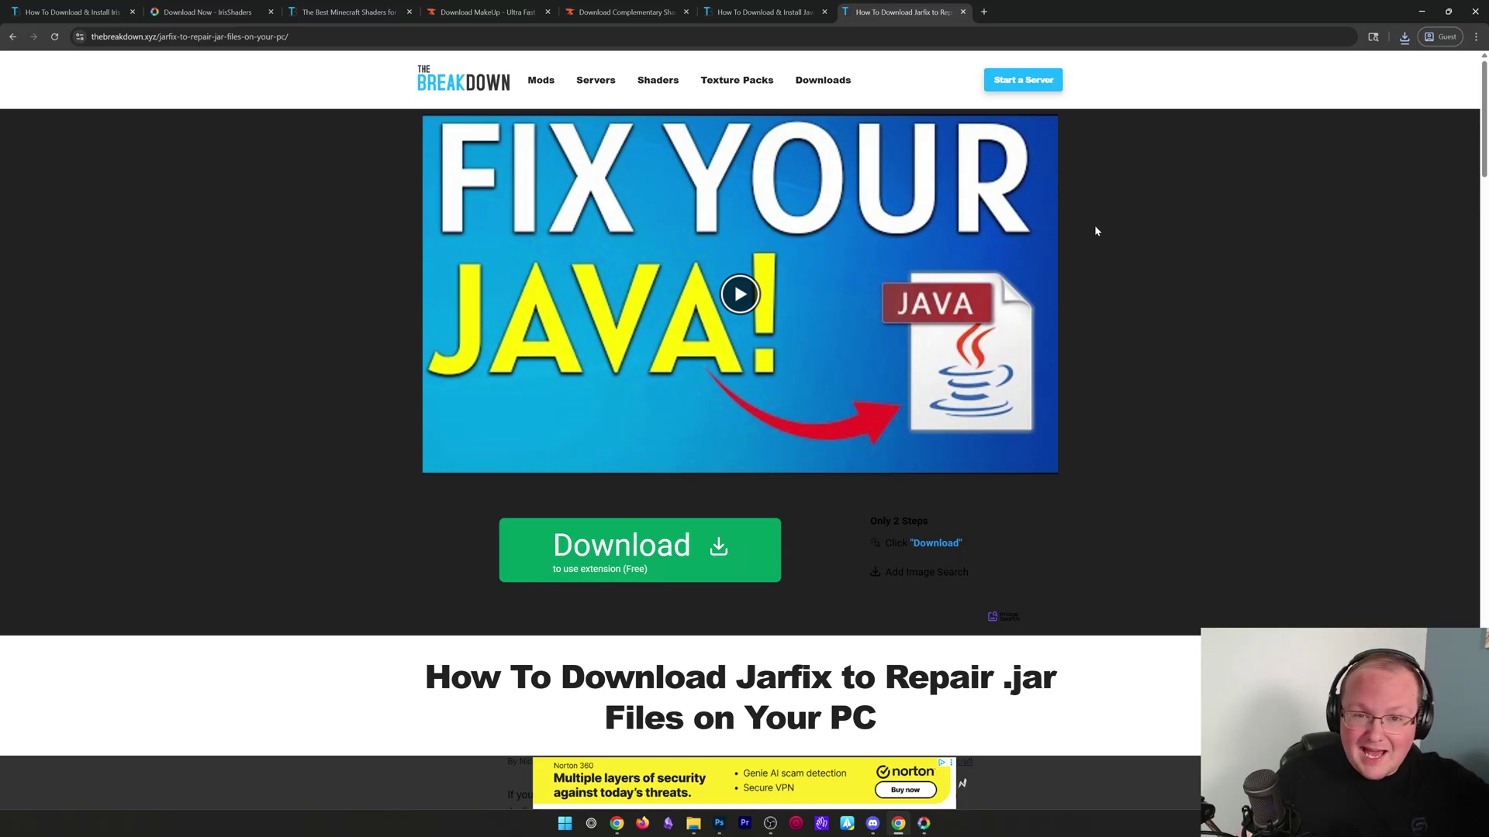
# Step: Close the Java installation article tab and the open Iris installer window
pyautogui.click(762, 12)
pyautogui.click(824, 12)
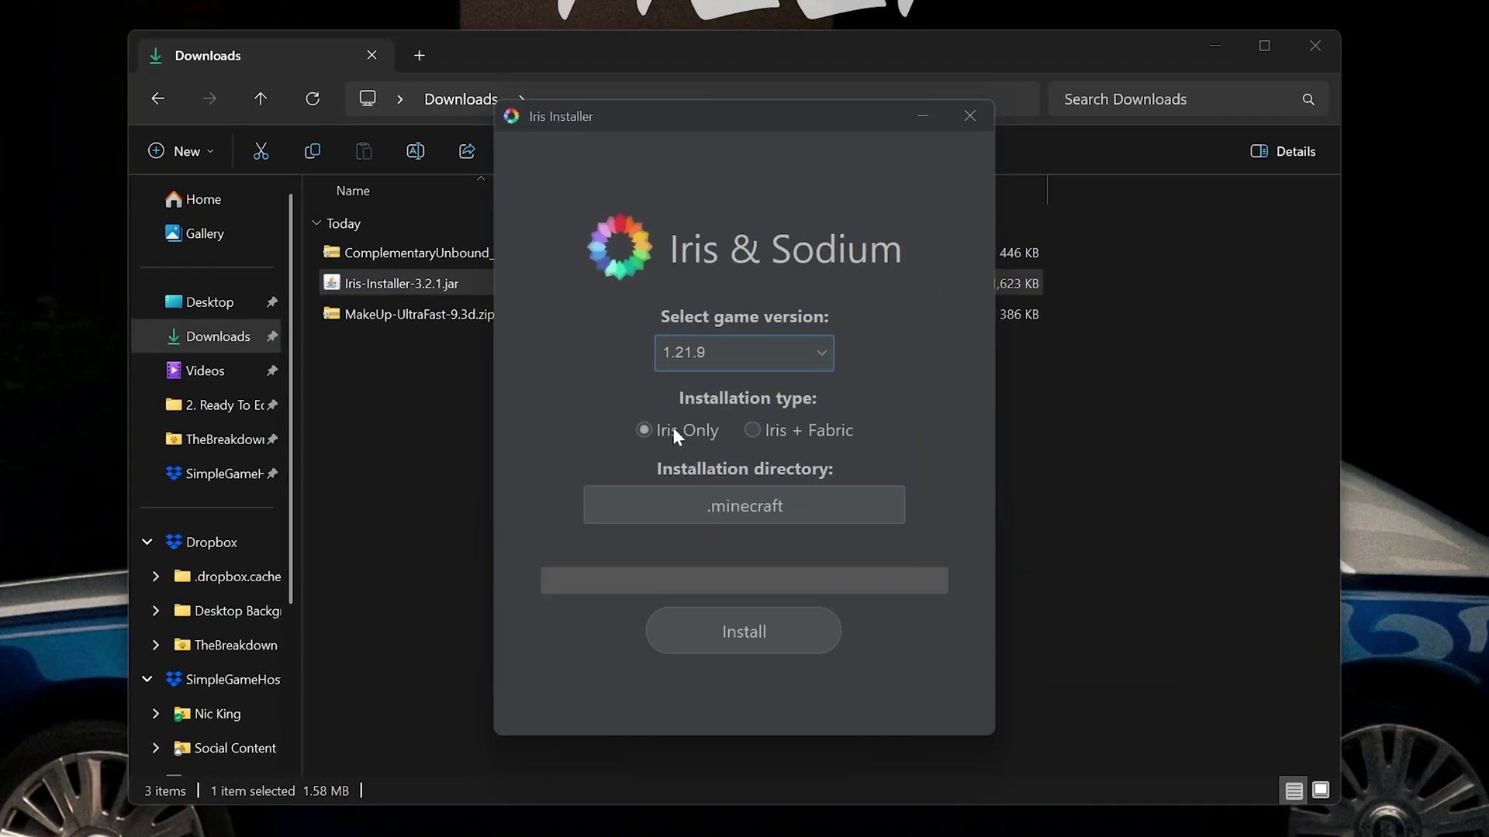
pyautogui.click(970, 116)
# Step: Relaunch the Iris installer with Java and install Iris Only for Minecraft 1.21.9
pyautogui.rightClick(368, 292)
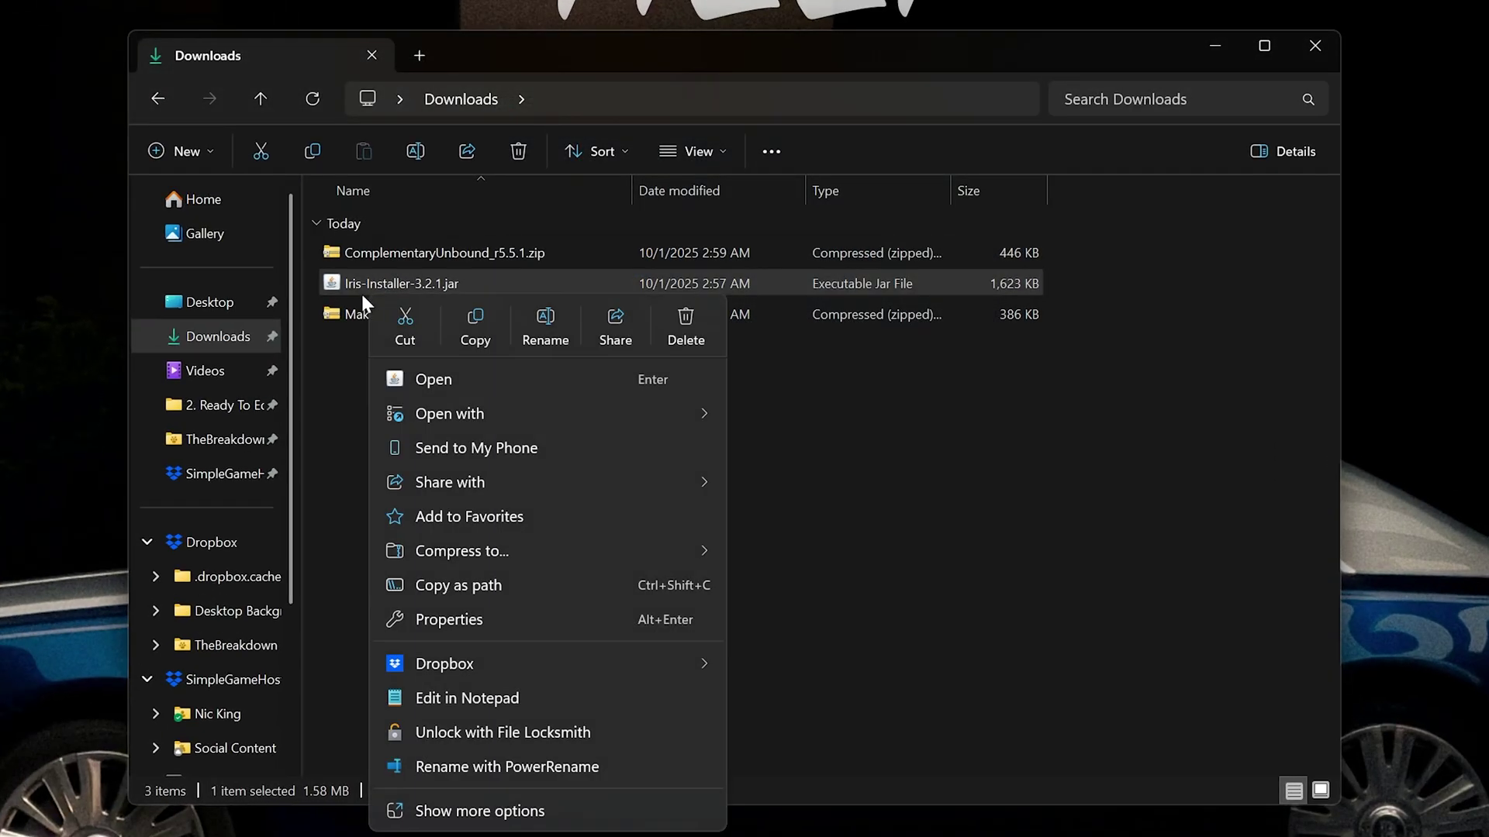
pyautogui.click(449, 413)
pyautogui.click(814, 417)
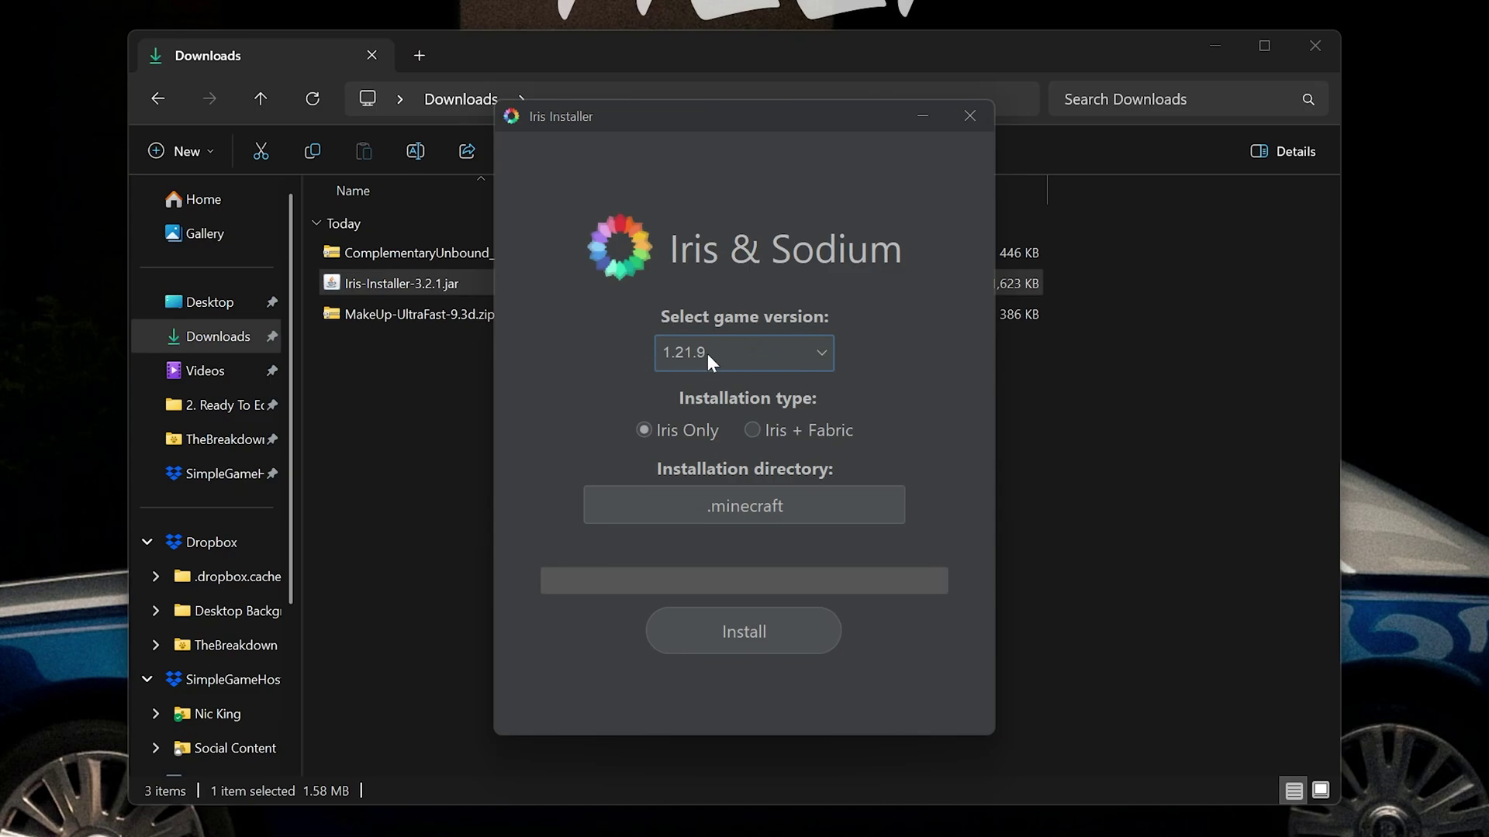
pyautogui.click(761, 640)
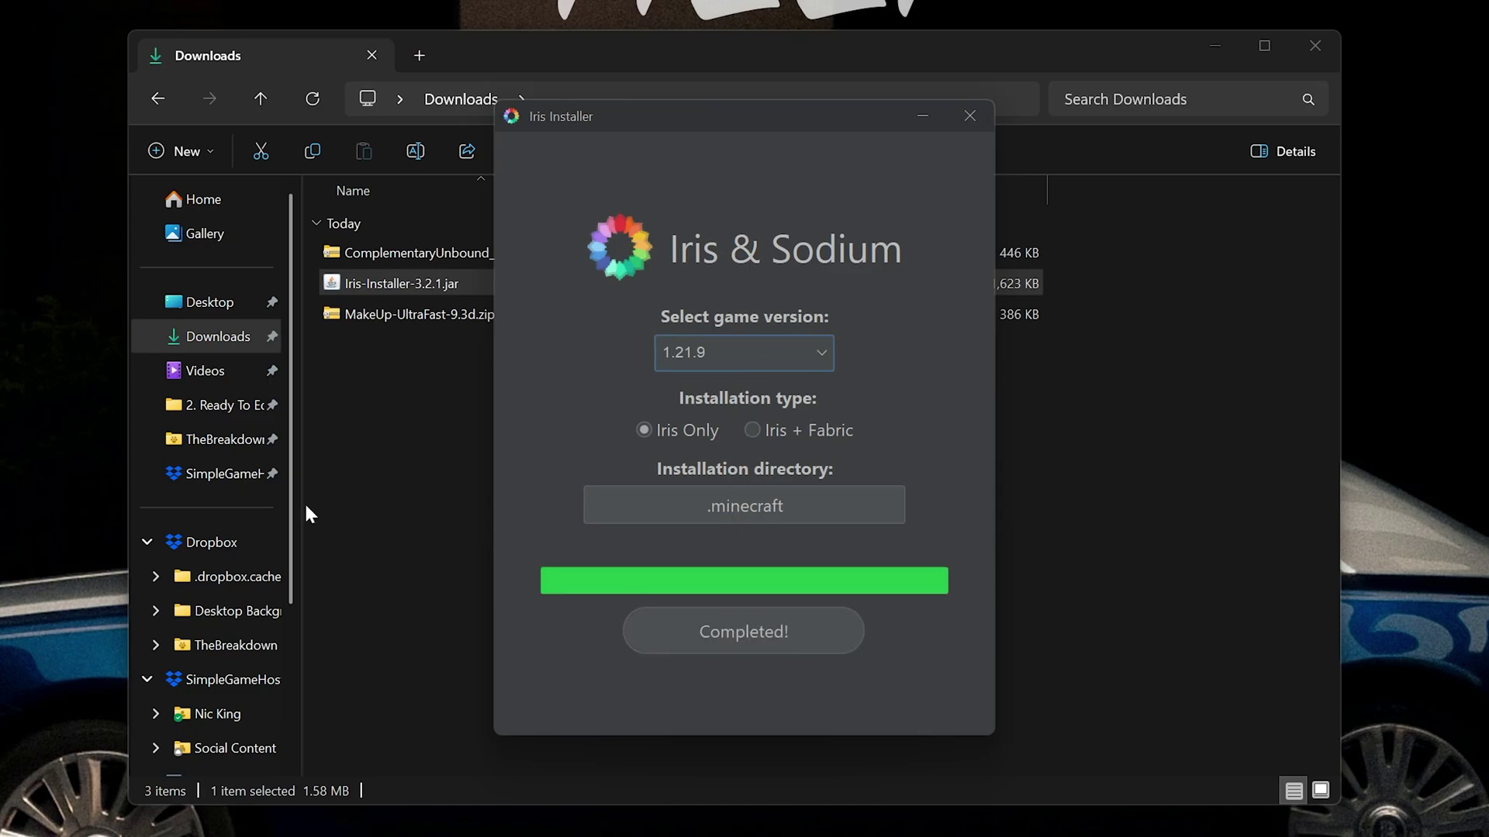
# Step: Close the finished installer and delete the selected files from Downloads
pyautogui.click(969, 115)
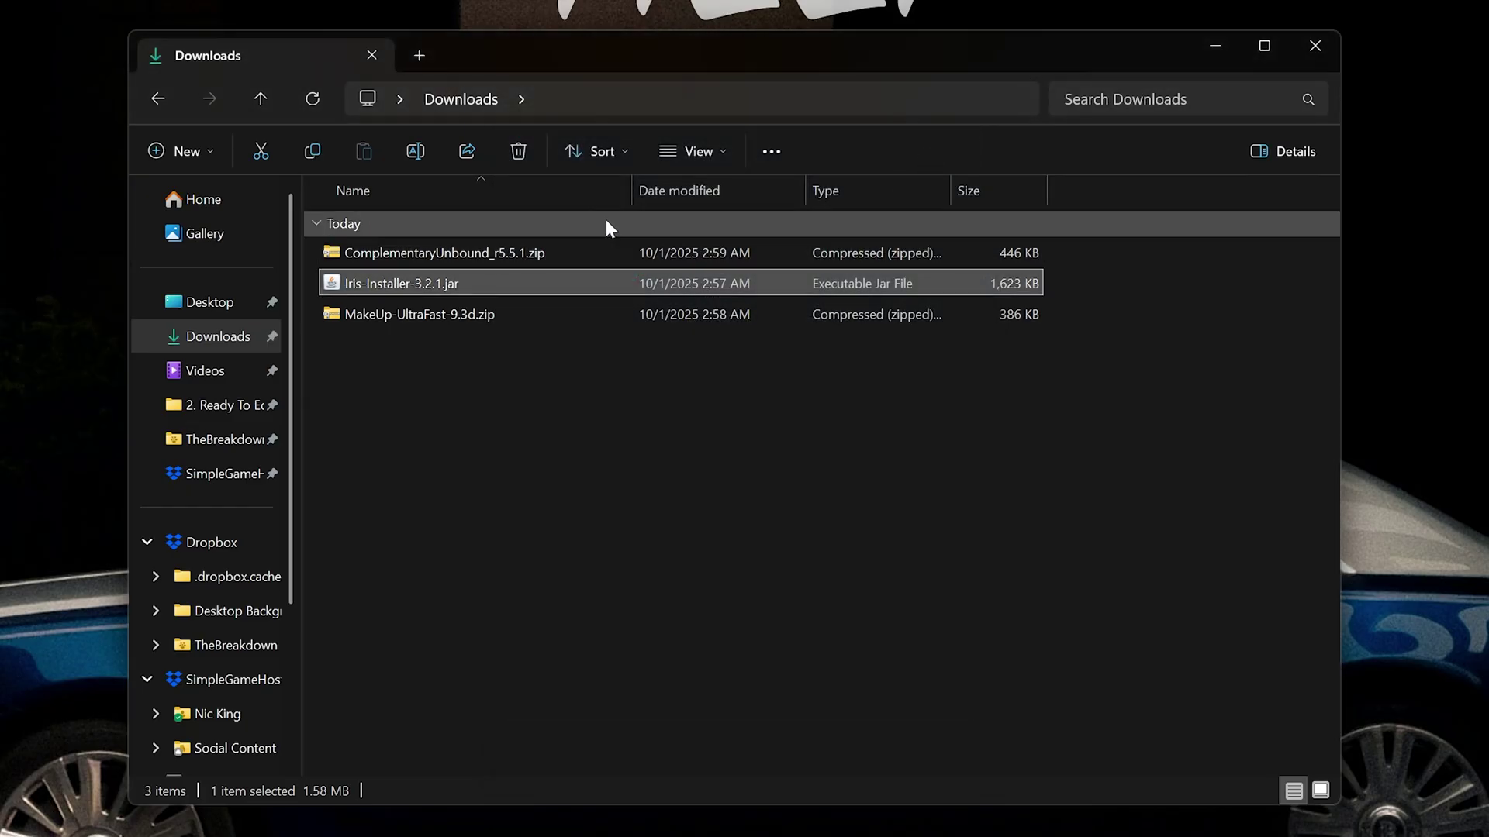
pyautogui.click(518, 152)
pyautogui.click(469, 283)
pyautogui.hotkey('ctrl', 'a')
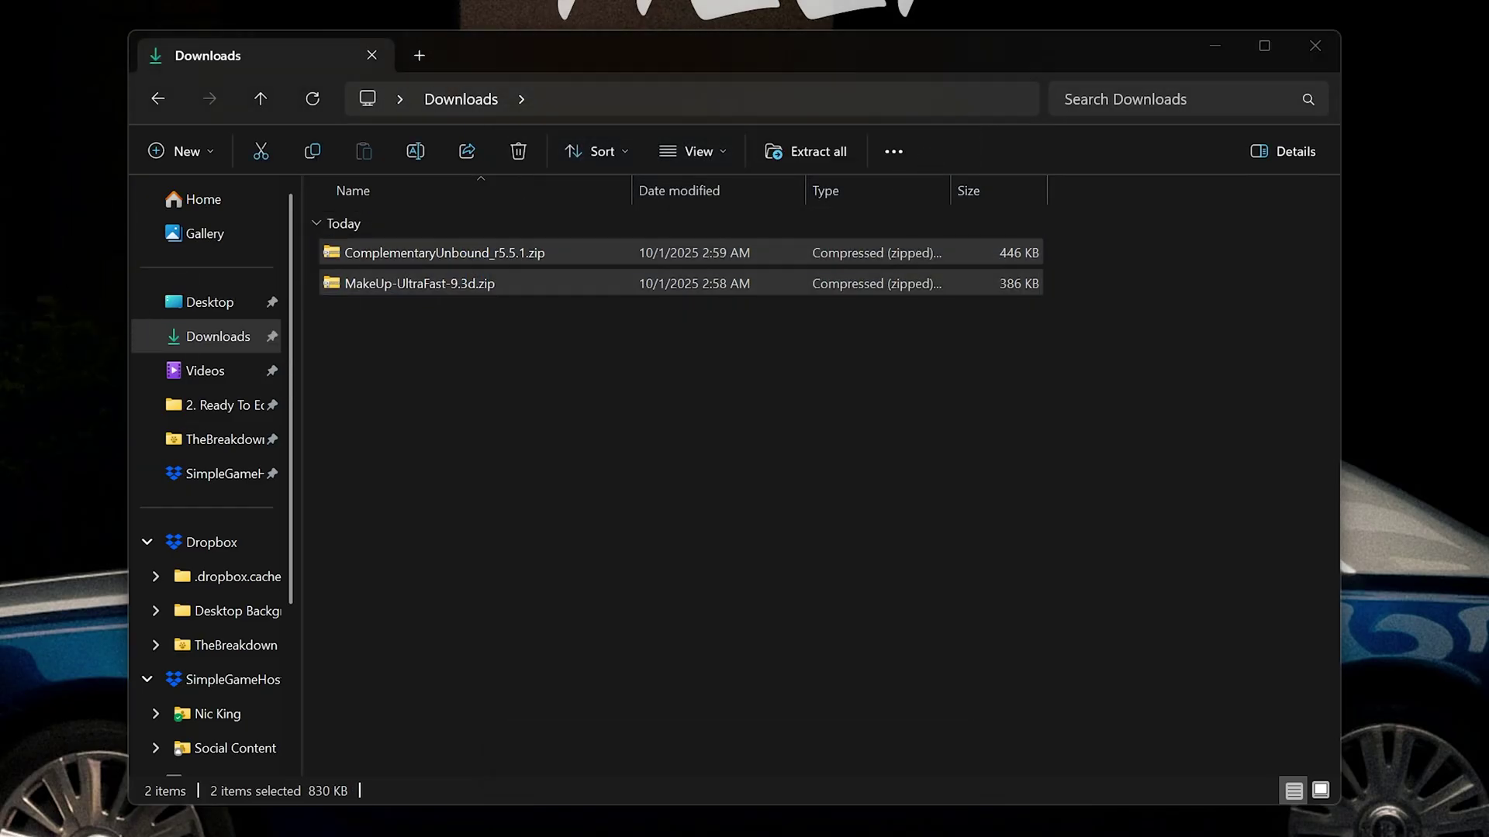
pyautogui.press('Delete')
# Step: Launch Minecraft Launcher from Start and view the Installations list
pyautogui.click(1315, 46)
pyautogui.press('super')
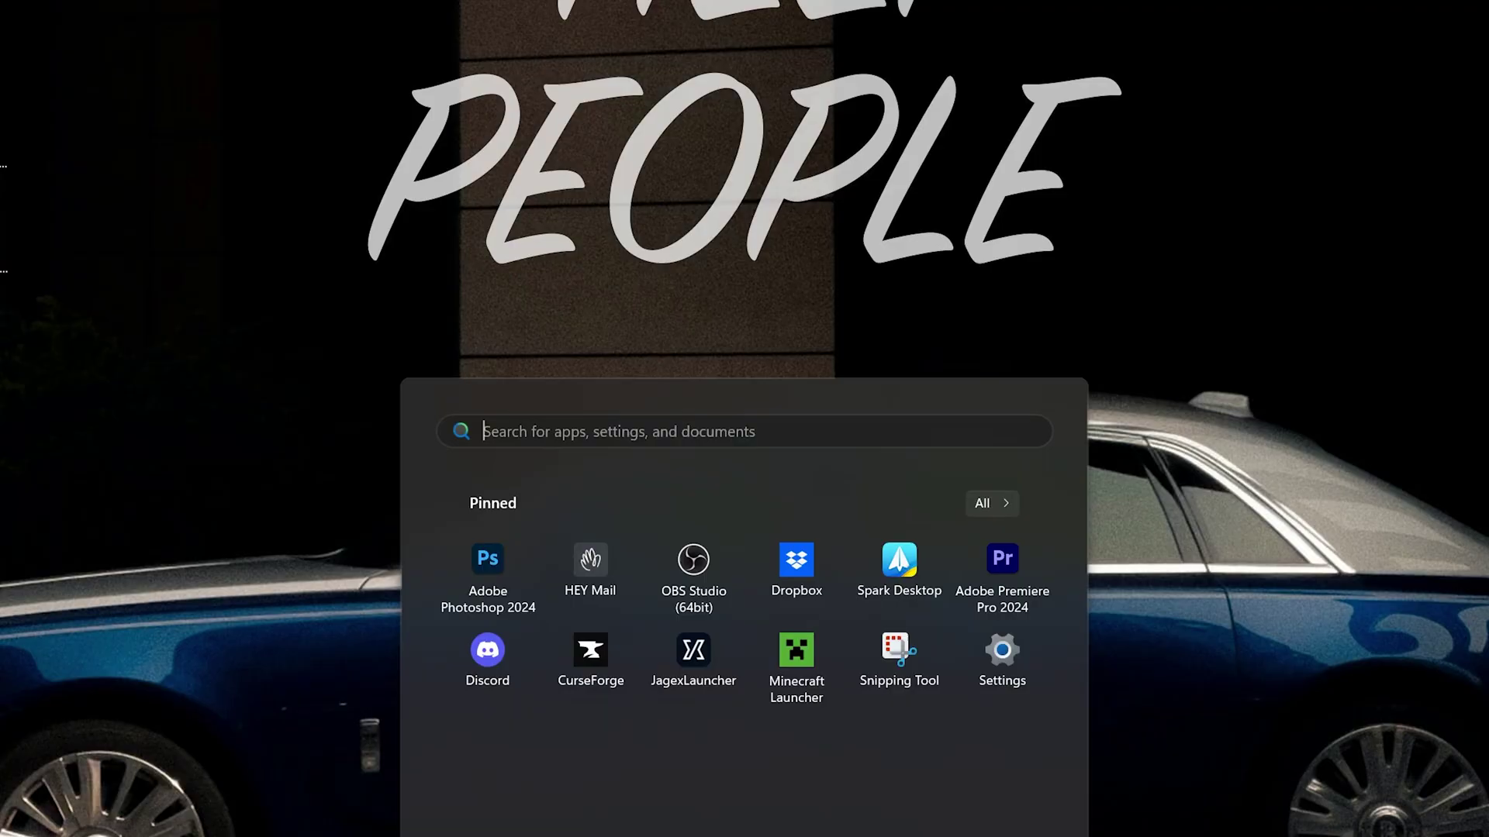
pyautogui.click(819, 652)
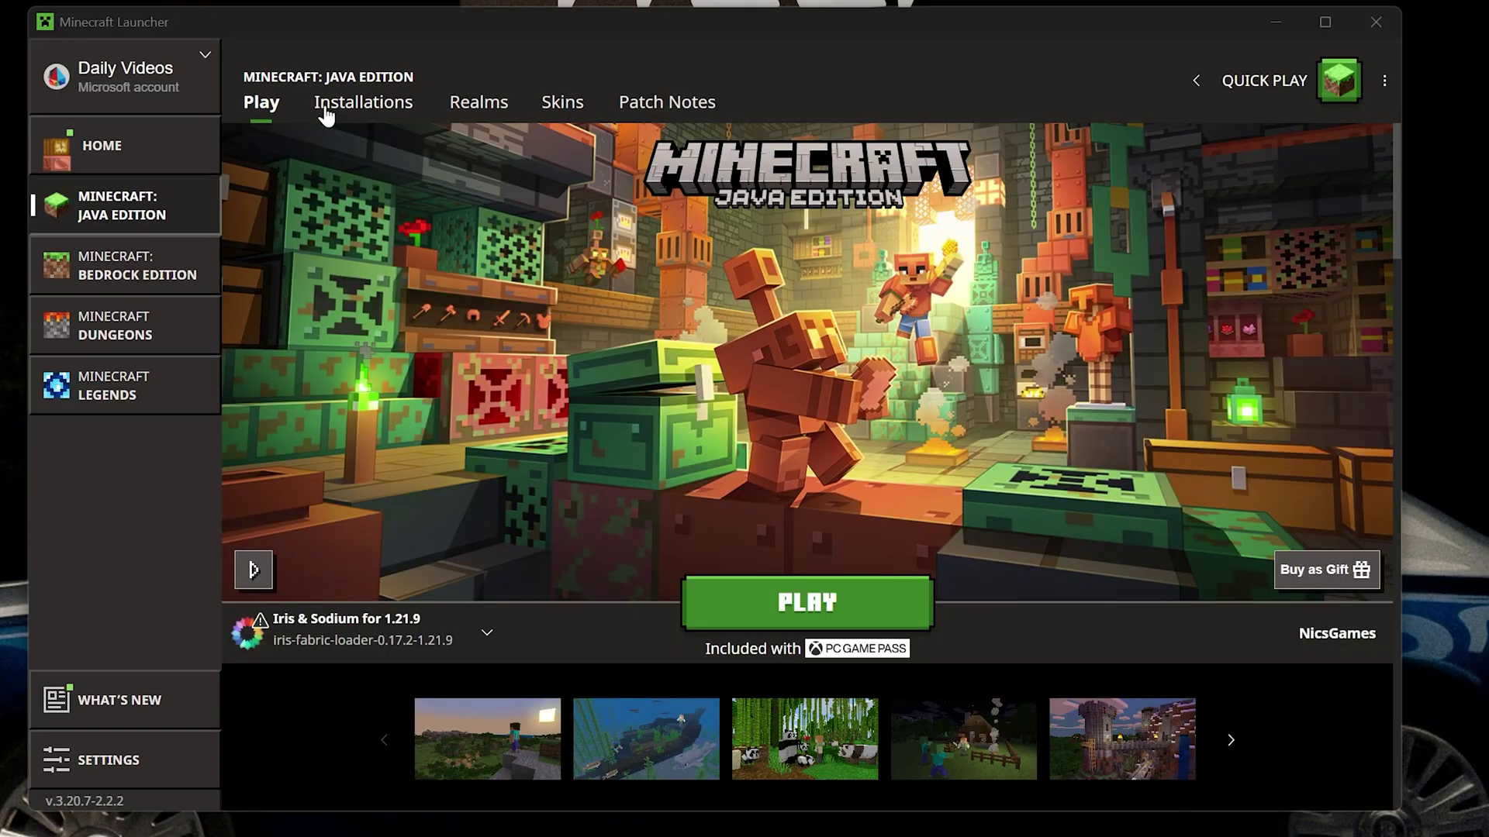
pyautogui.click(363, 102)
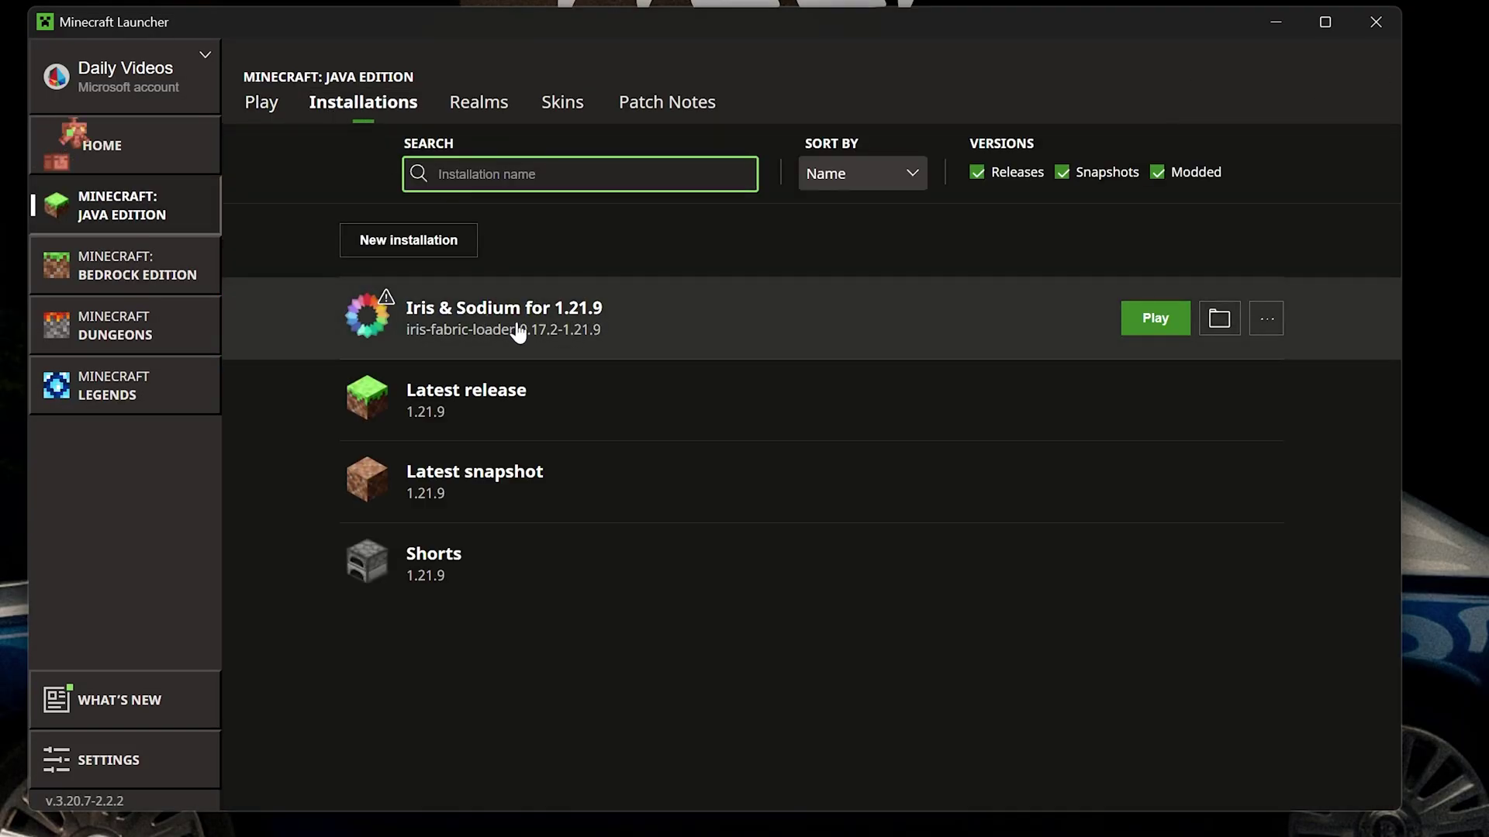
# Step: Play Iris & Sodium for 1.21.9, accept the modded warning, and reach Video Settings' Shader Packs
pyautogui.click(1154, 318)
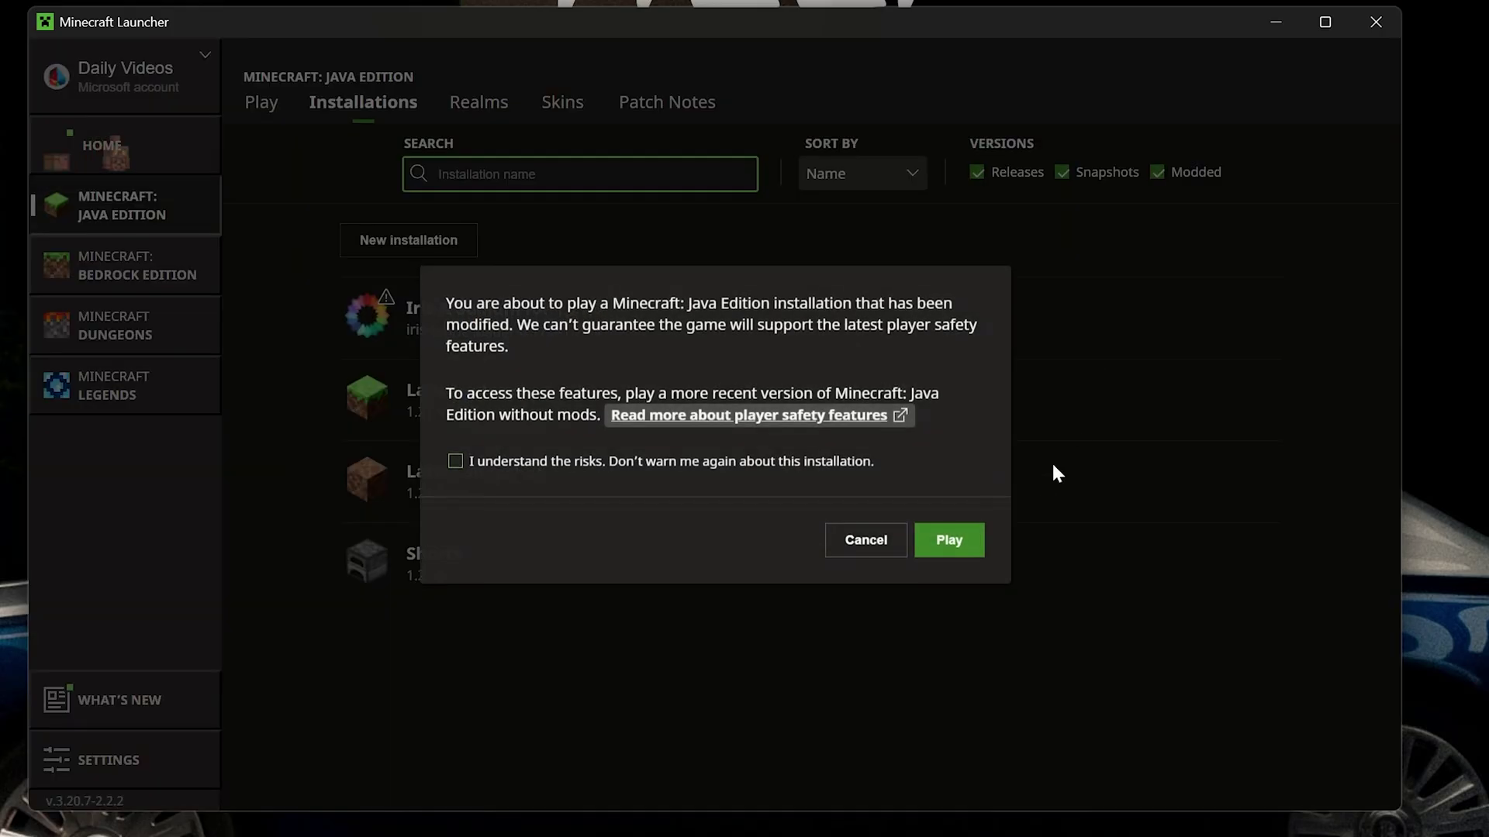
pyautogui.click(947, 538)
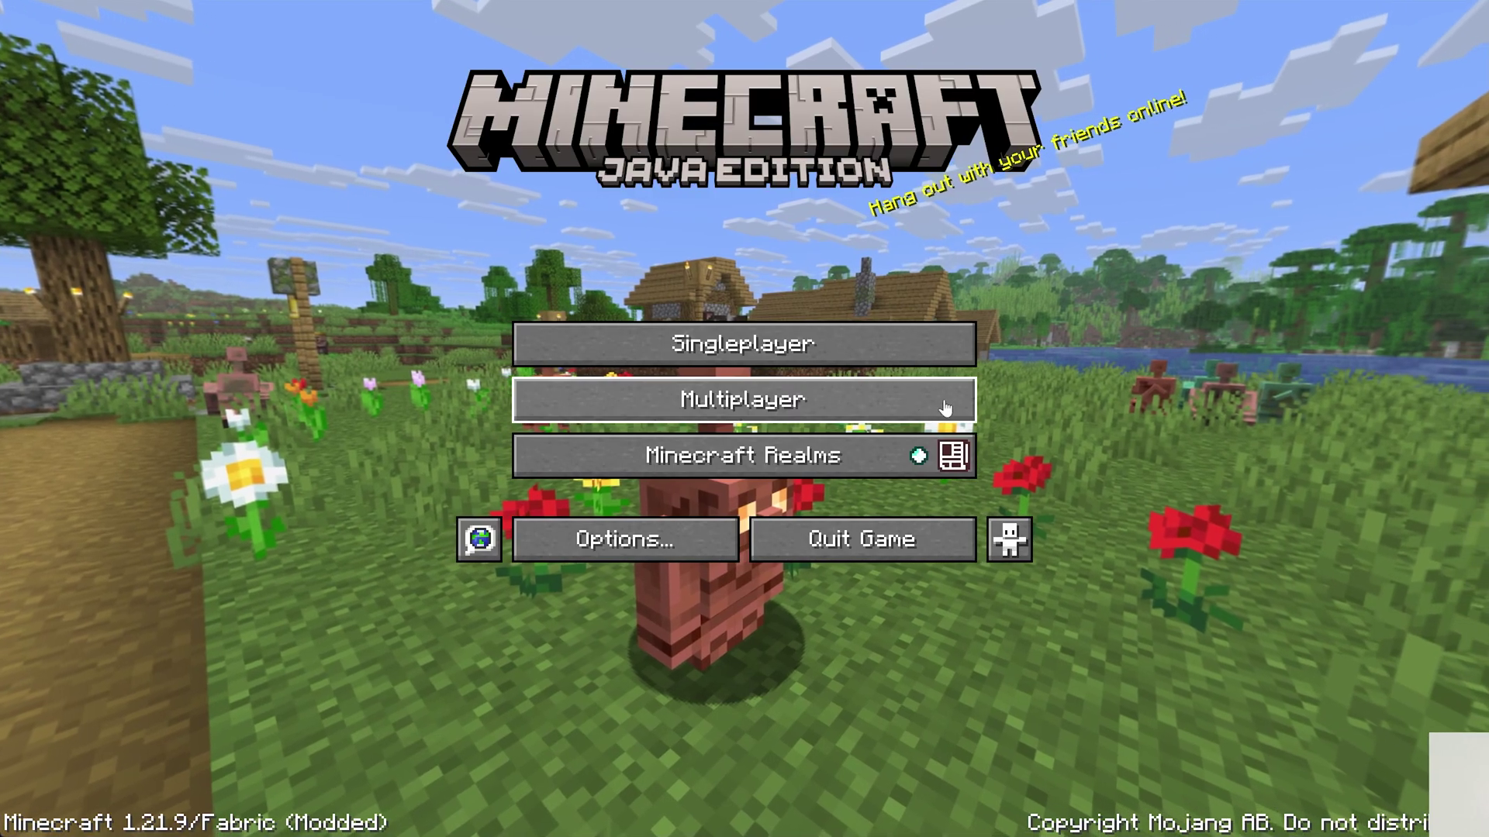
pyautogui.click(625, 540)
pyautogui.click(572, 309)
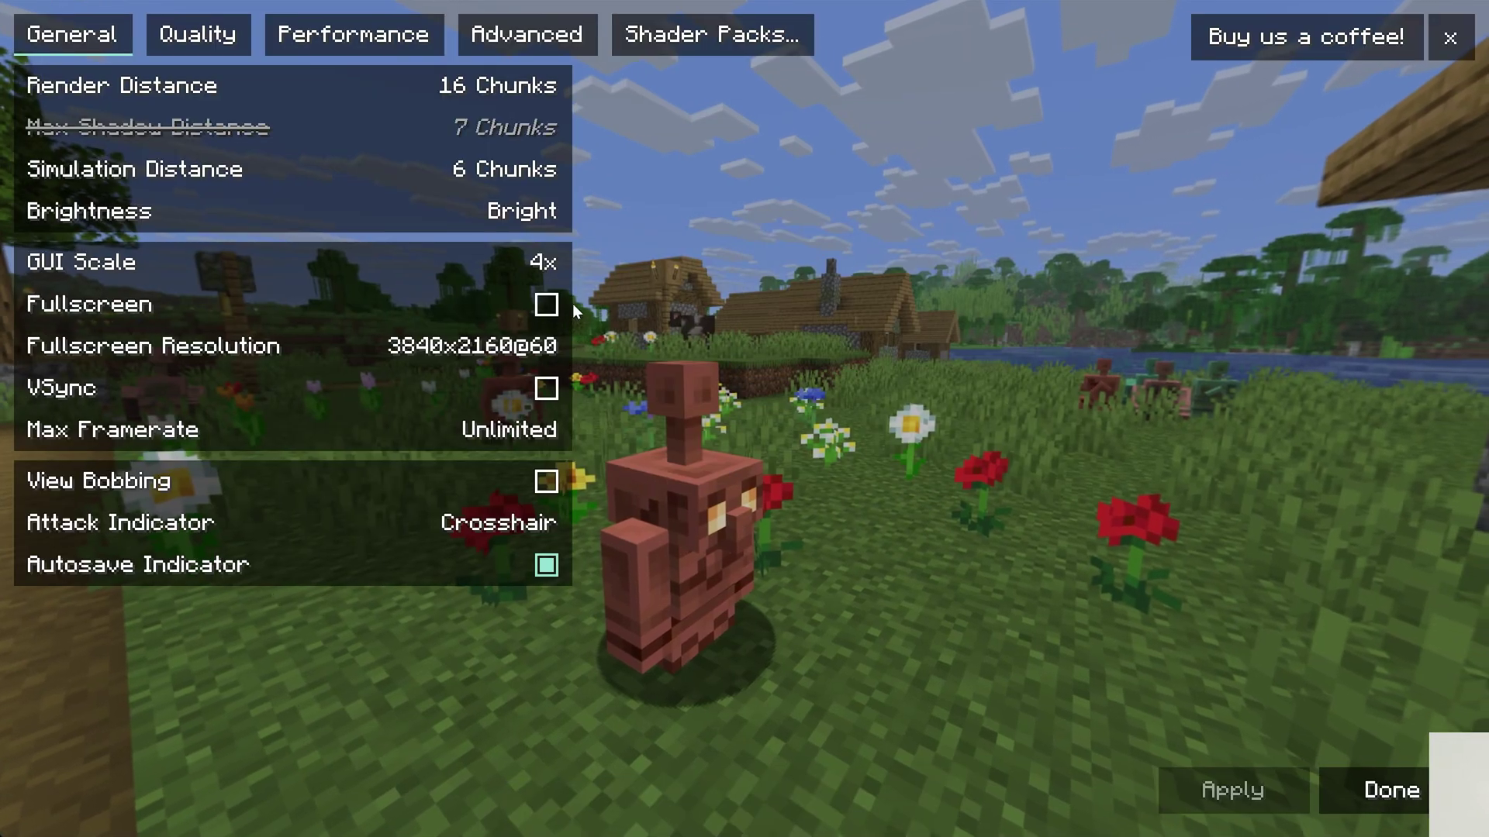
pyautogui.click(715, 32)
# Step: Drag in both shader zips, apply ComplementaryUnbound, and open its shader settings
pyautogui.moveTo(68, 110)
pyautogui.mouseDown()
pyautogui.moveTo(93, 303)
pyautogui.moveTo(804, 385)
pyautogui.mouseUp()
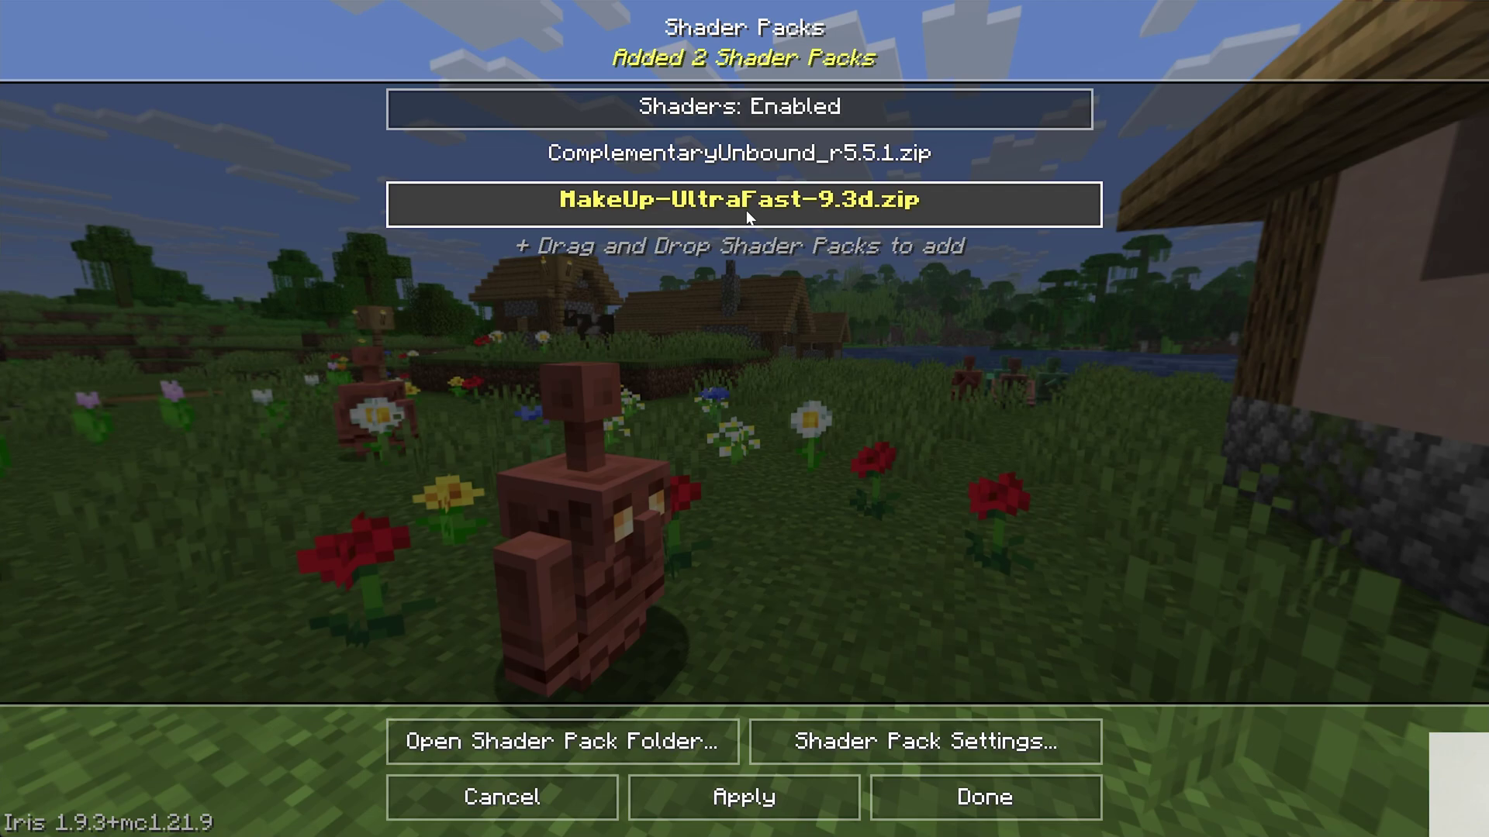
pyautogui.click(736, 161)
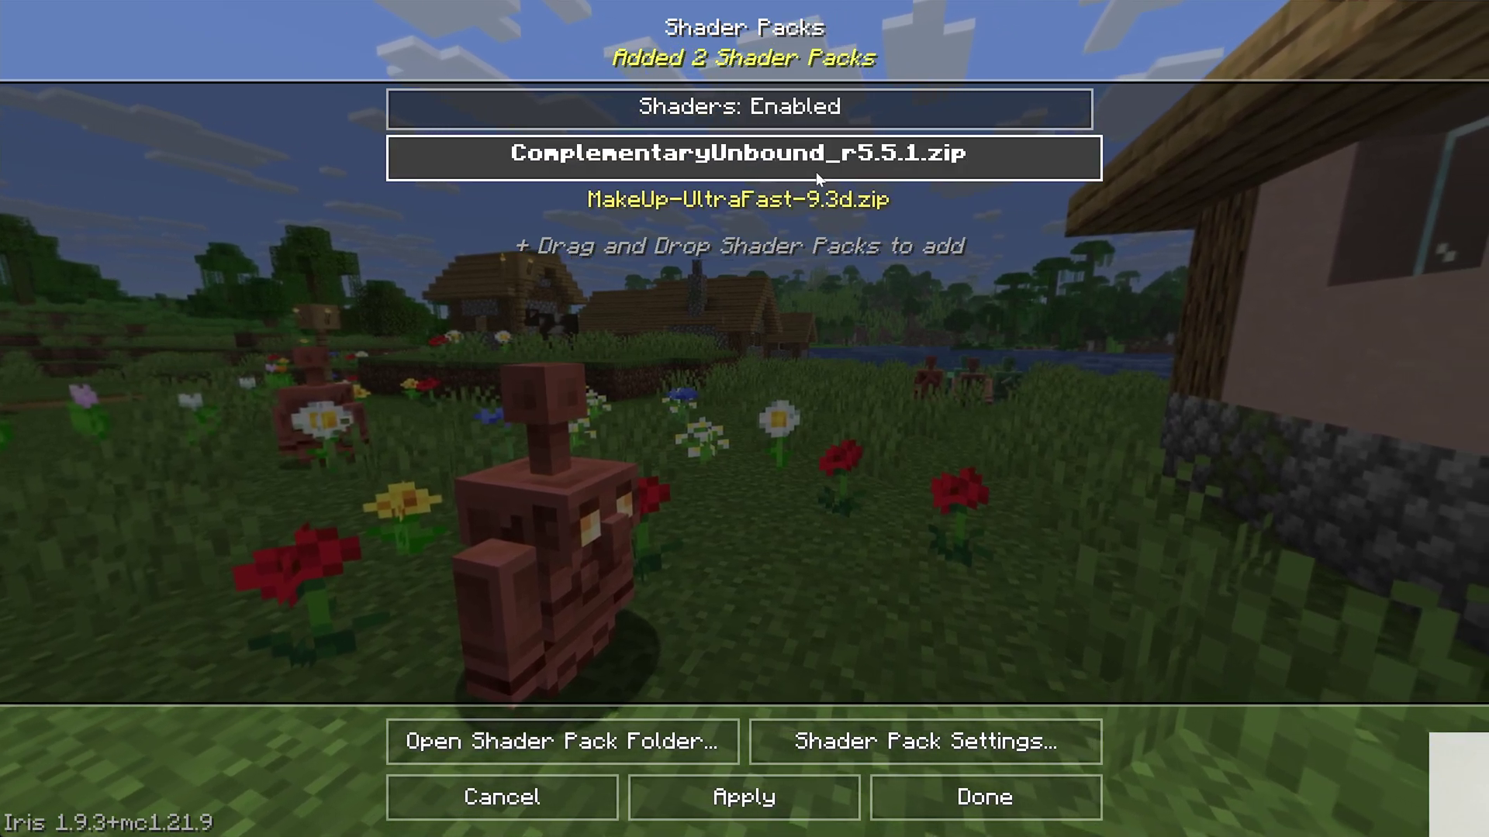
pyautogui.click(815, 168)
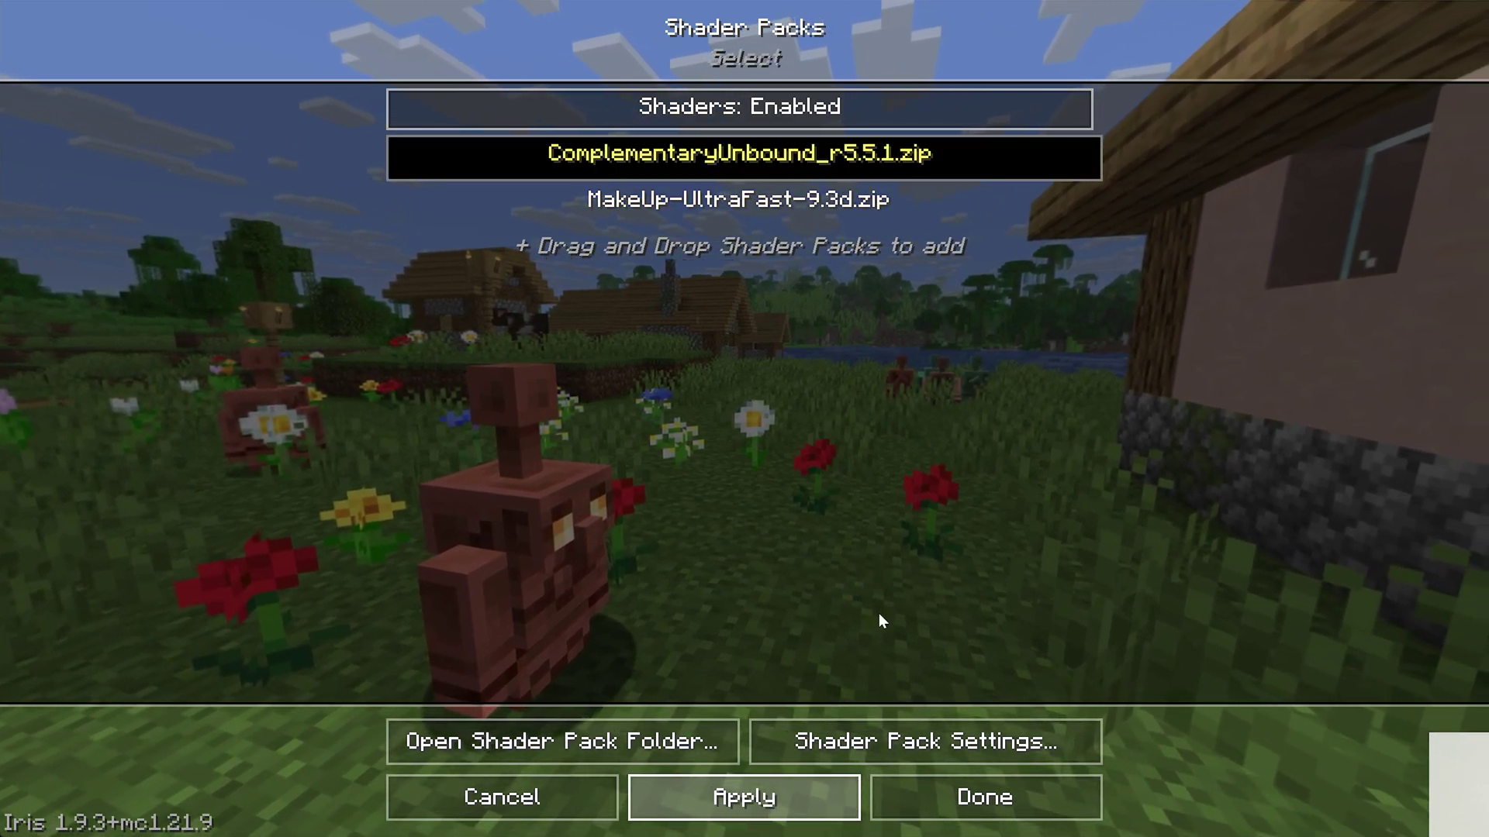
pyautogui.click(924, 742)
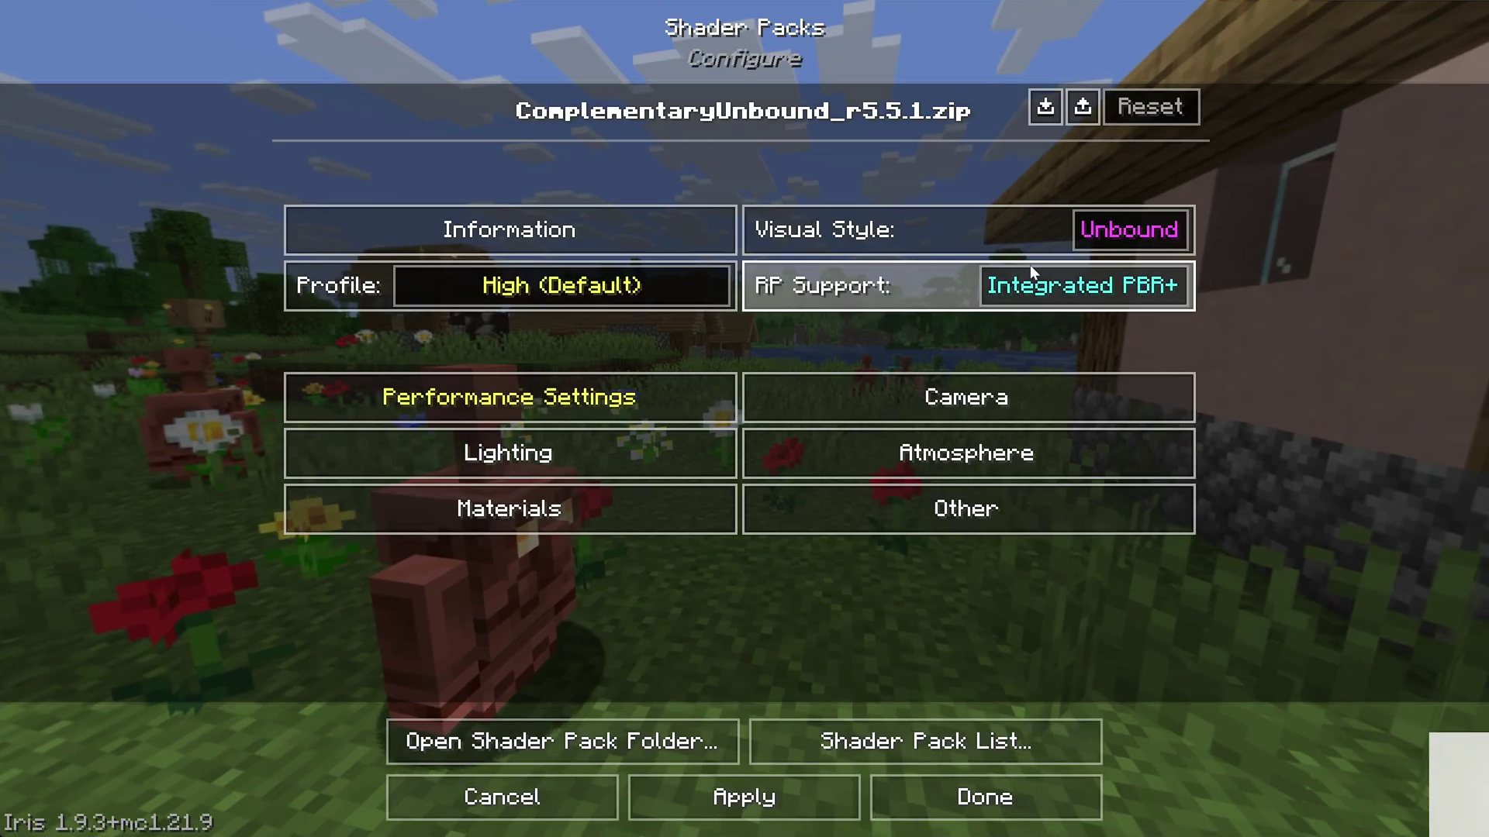
# Step: Leave the shader settings, join SimpleGameHosting from Multiplayer, and run /time set noon
pyautogui.click(985, 796)
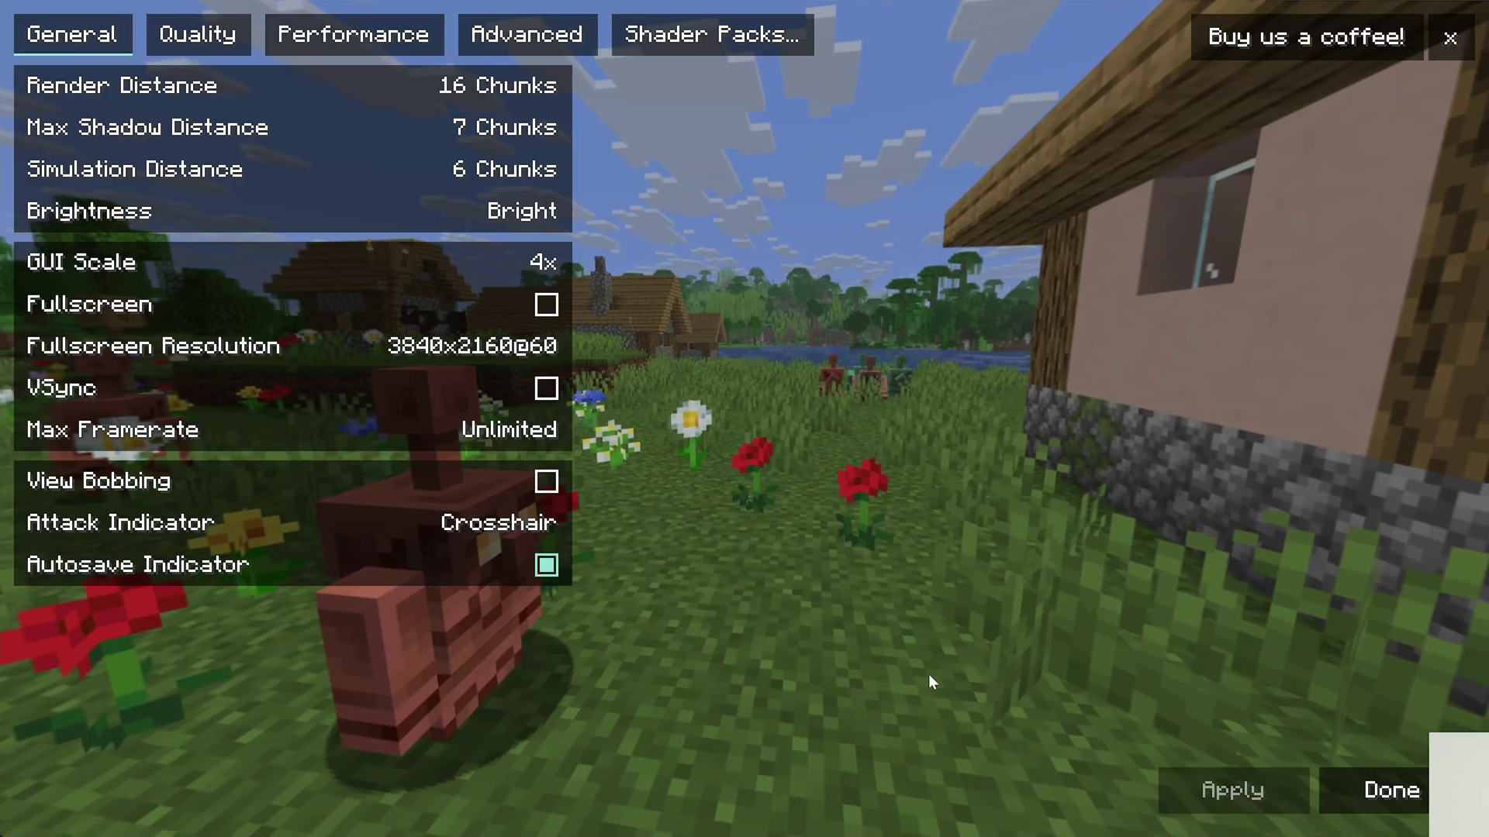
pyautogui.click(1382, 791)
pyautogui.click(741, 802)
pyautogui.click(758, 409)
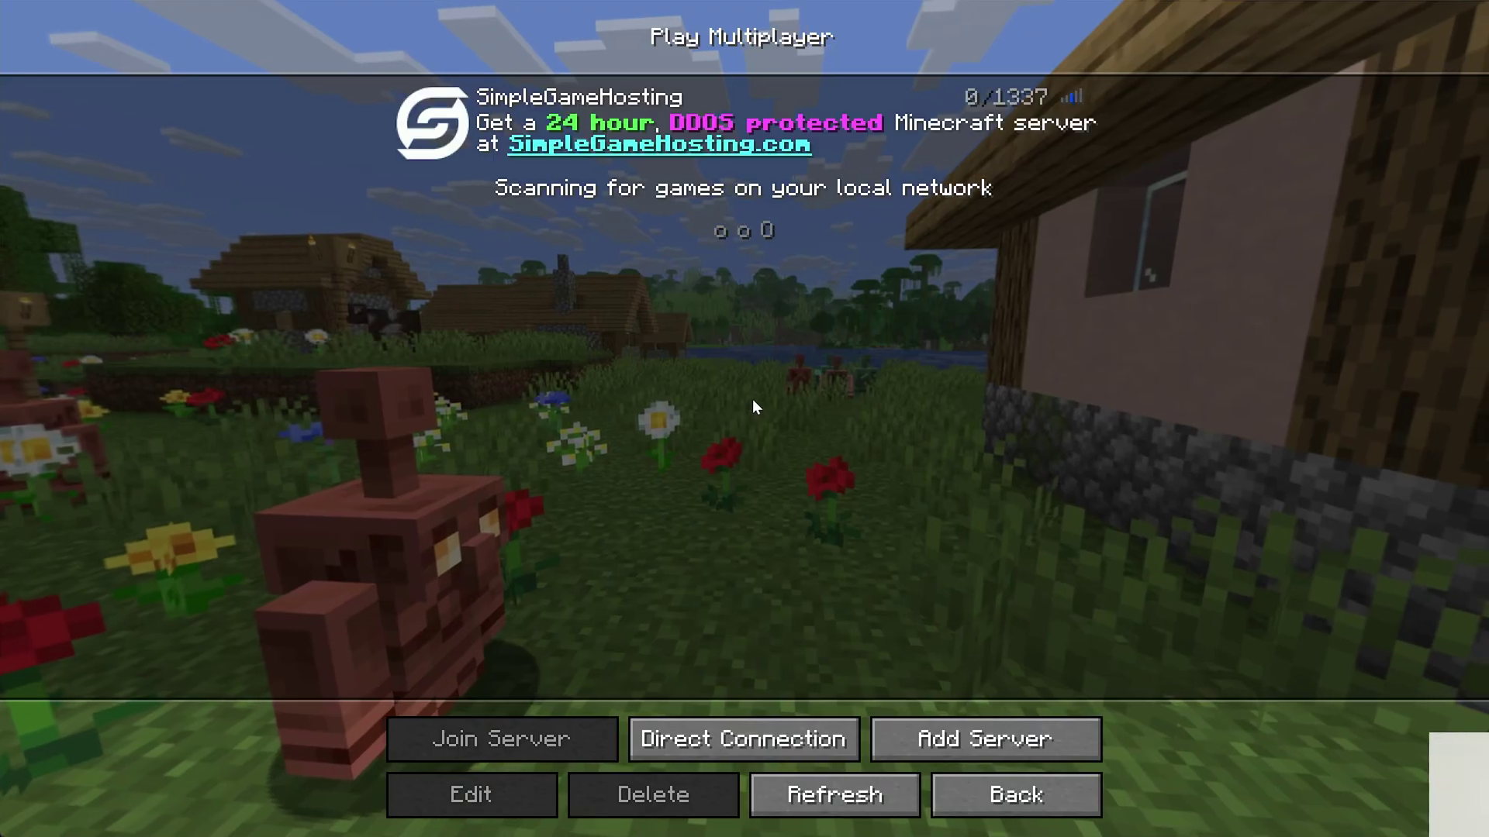
pyautogui.doubleClick(684, 152)
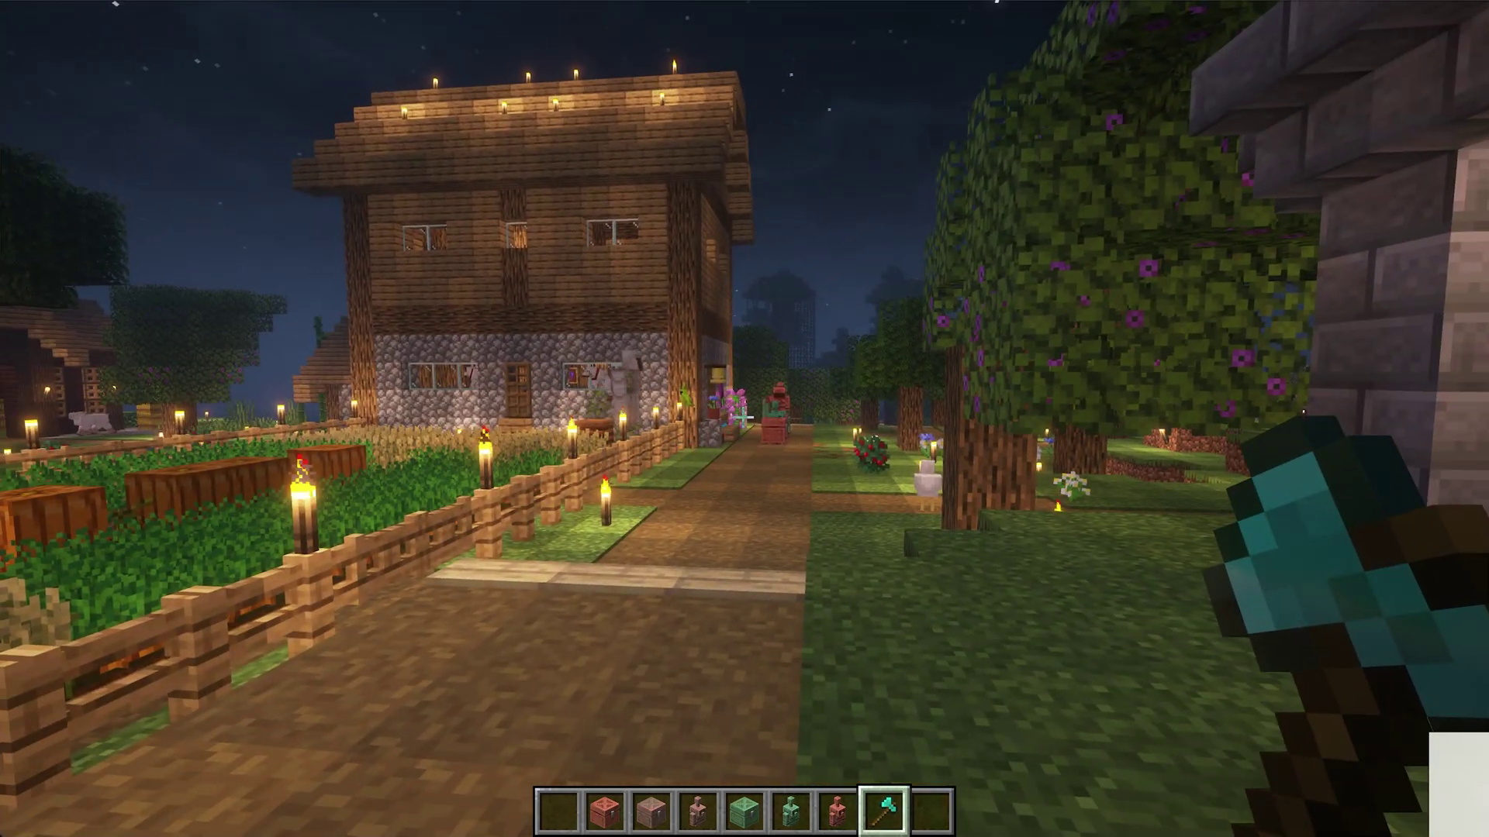
pyautogui.press('/')
pyautogui.write('time set noon')
pyautogui.press('Return')
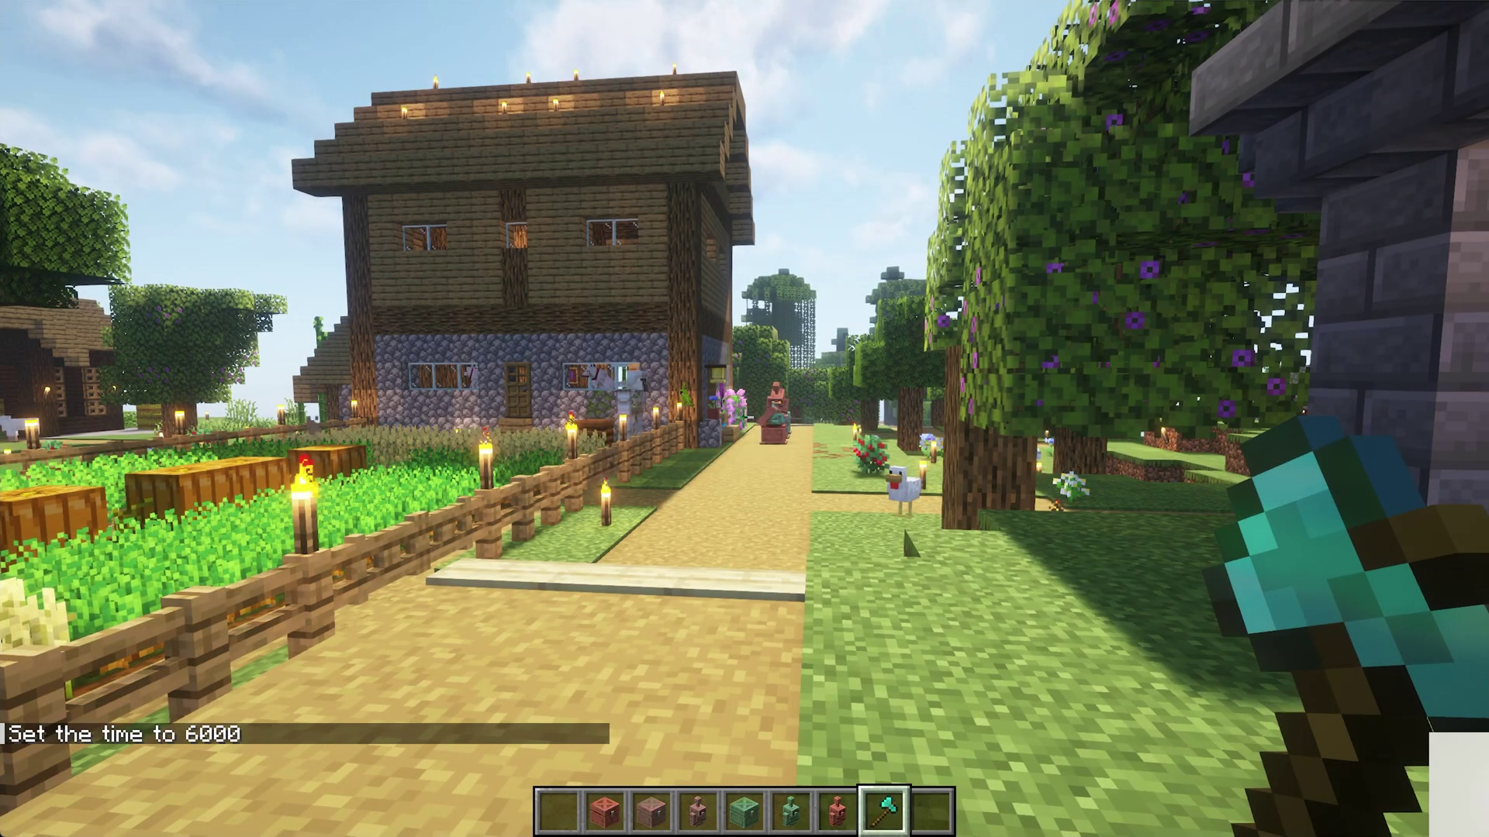
# Step: Apply the MakeUp-UltraFast shader pack from Video Settings and resume playing
pyautogui.press('Escape')
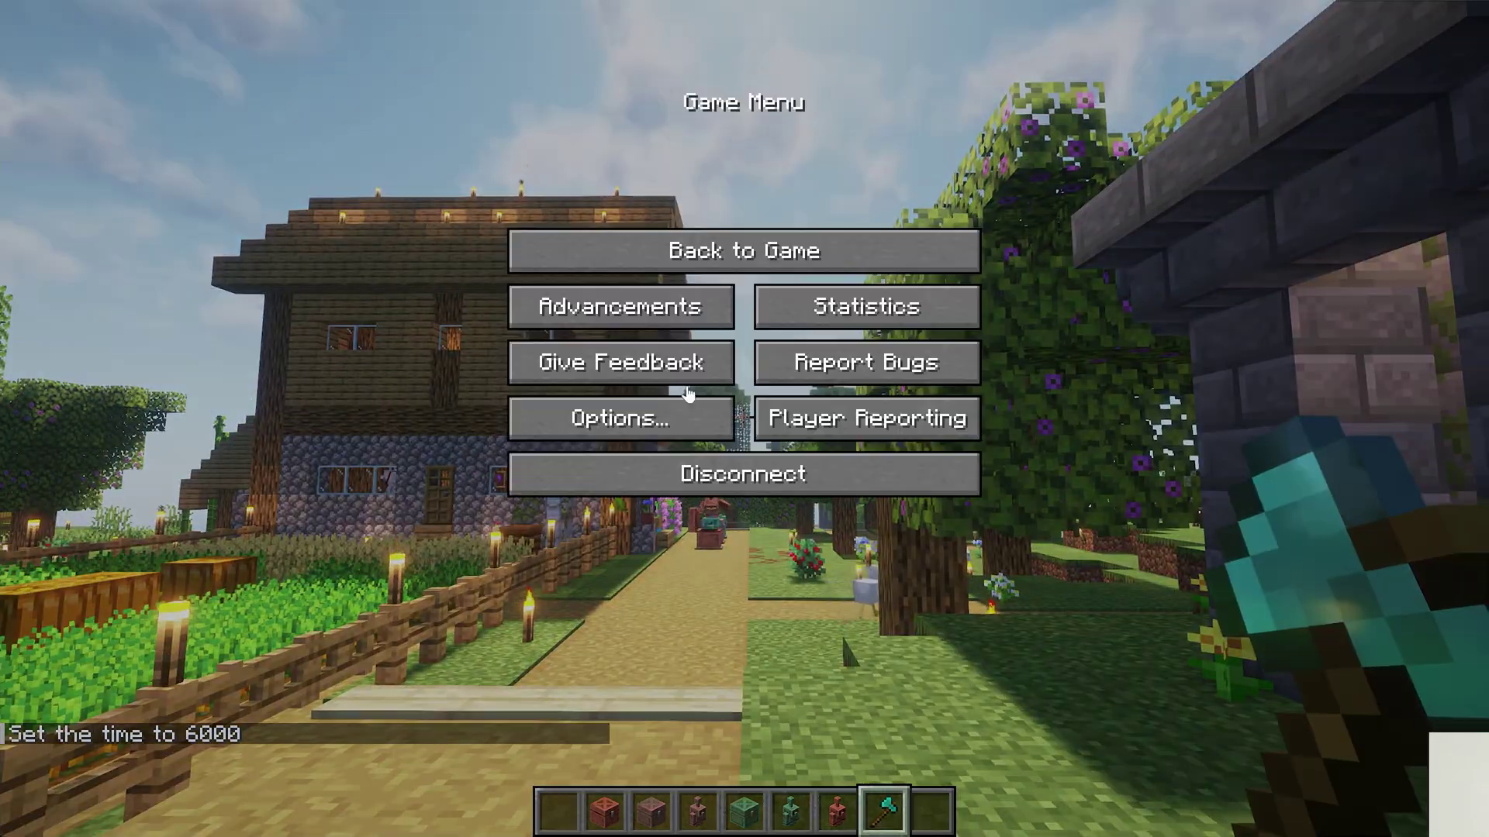
pyautogui.click(629, 415)
pyautogui.click(626, 308)
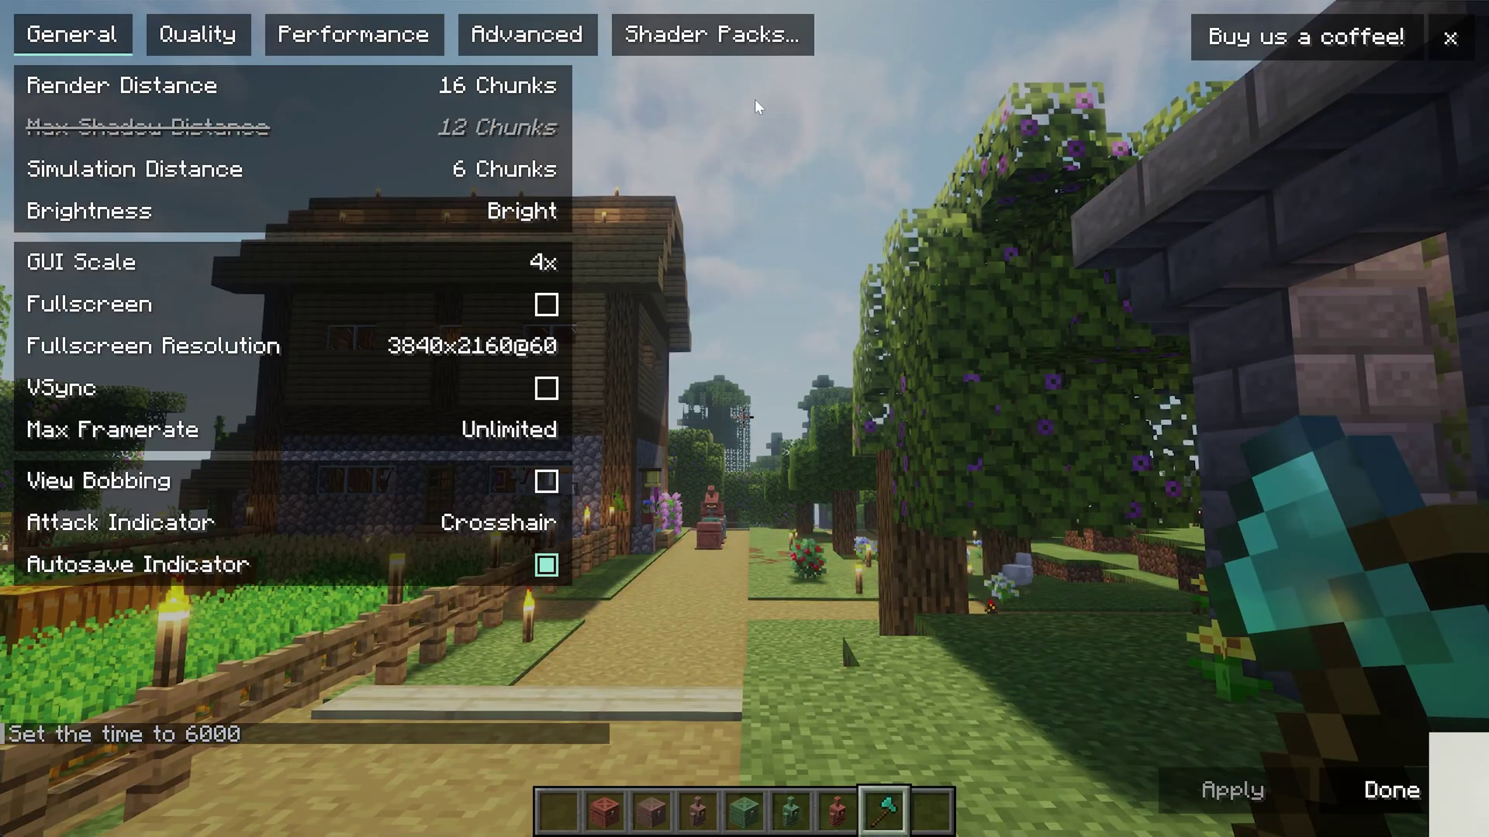
pyautogui.click(722, 30)
pyautogui.click(740, 201)
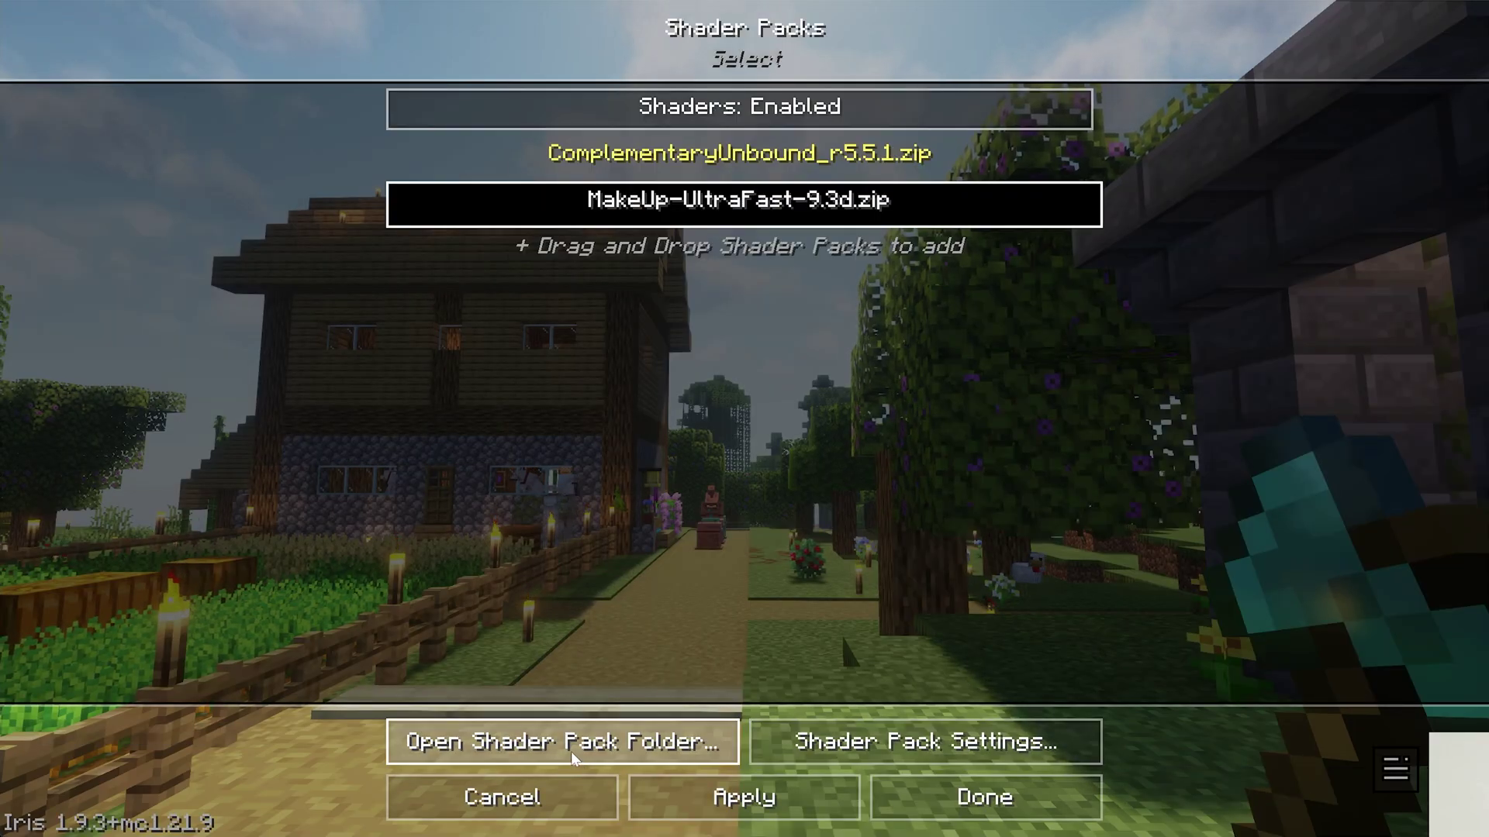
pyautogui.click(821, 803)
pyautogui.press('Escape')
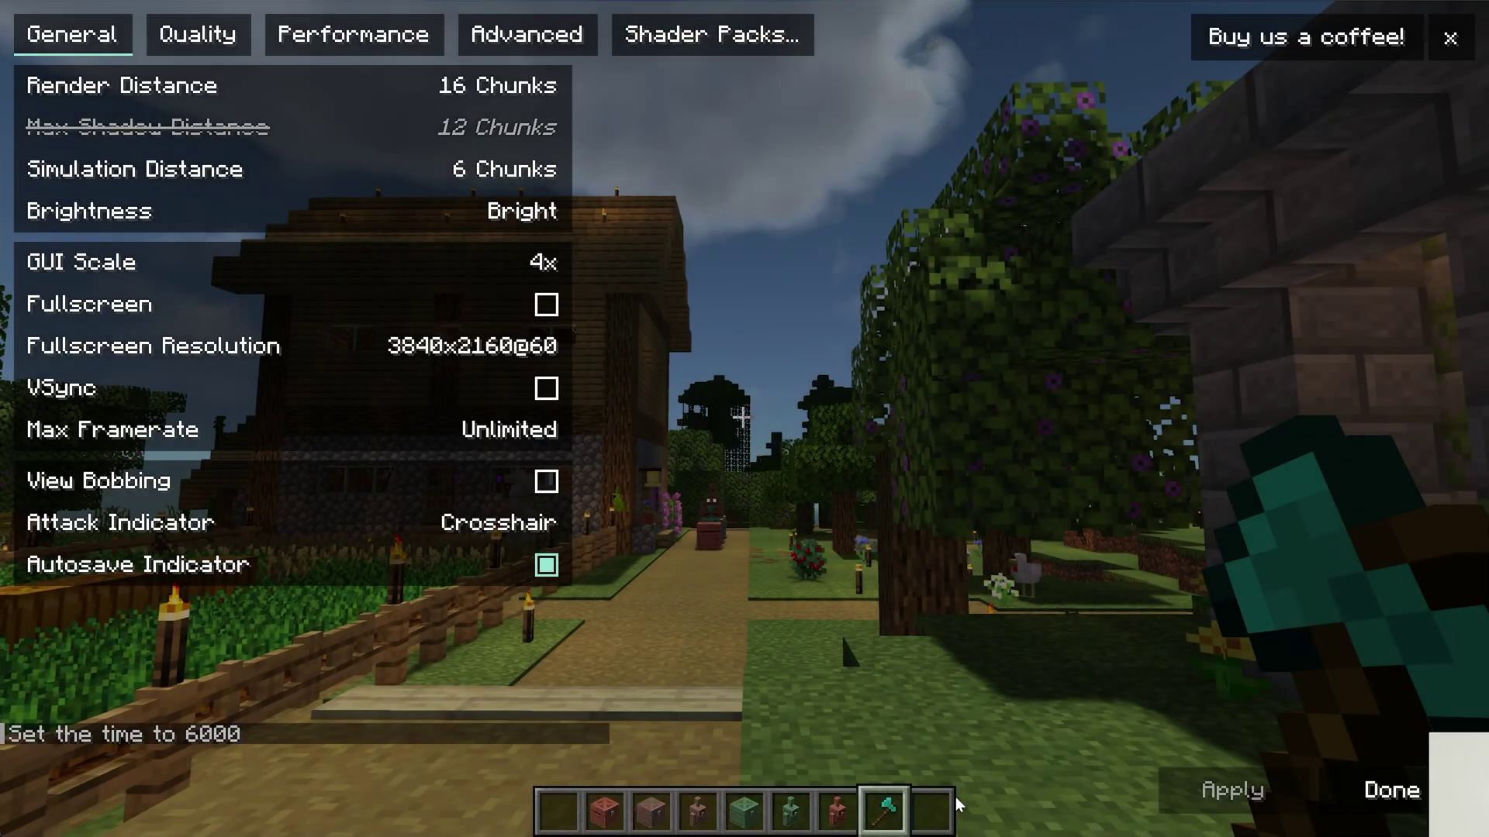
pyautogui.press('Escape')
pyautogui.press('Escape')
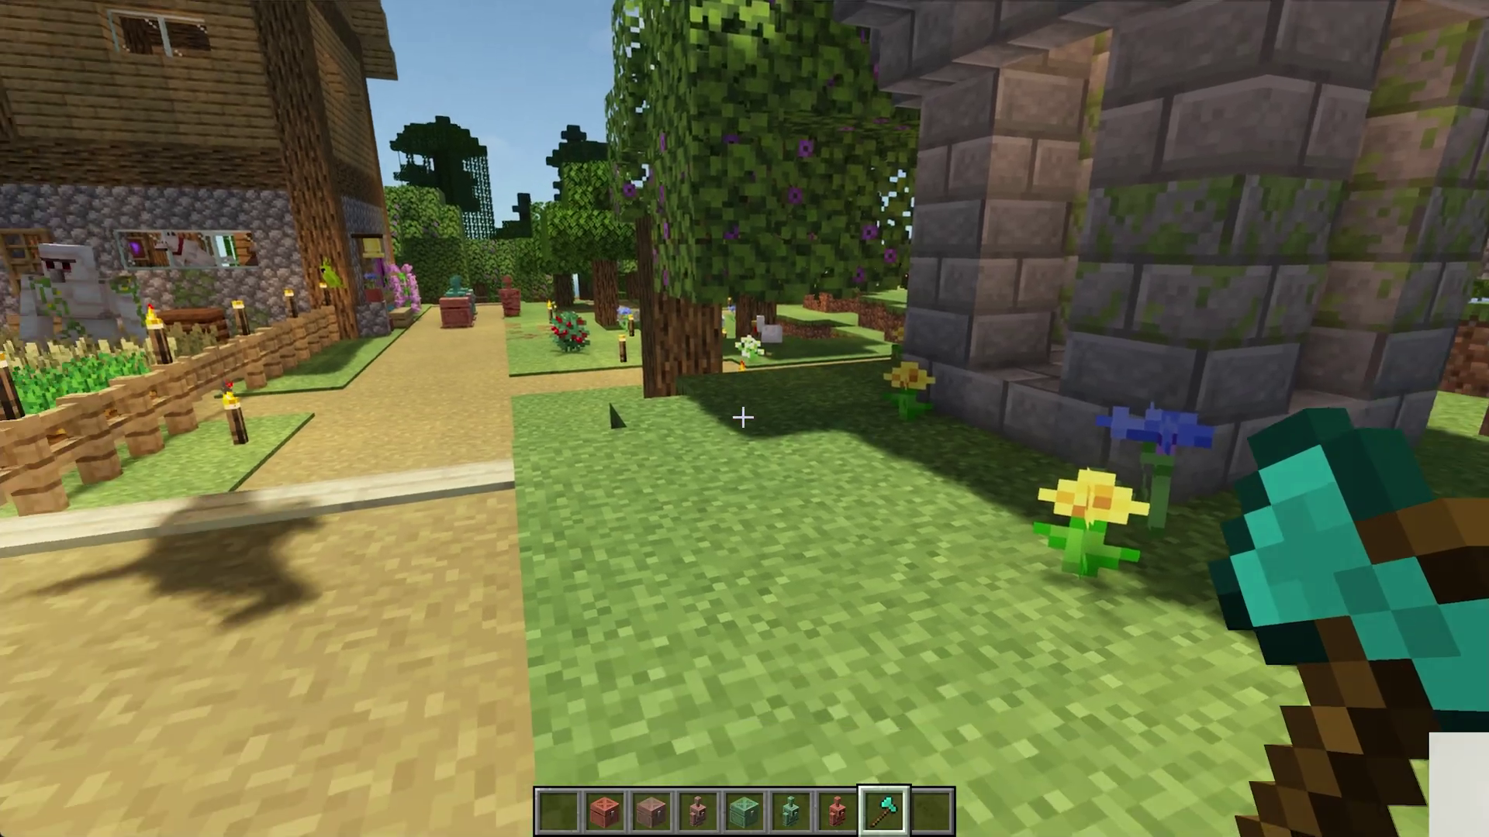